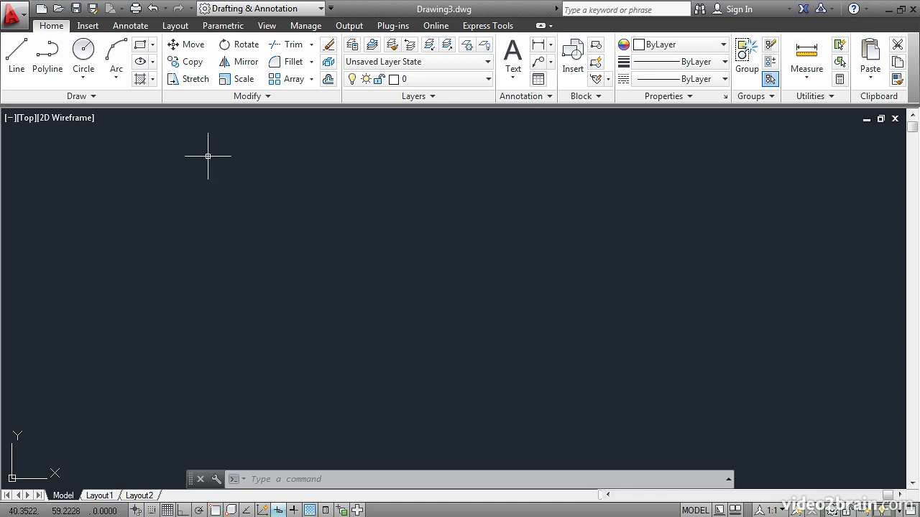
- Draw a rectangle 10 units wide and 5 units high in the upper-left area of the drawing
left_click(153, 45)
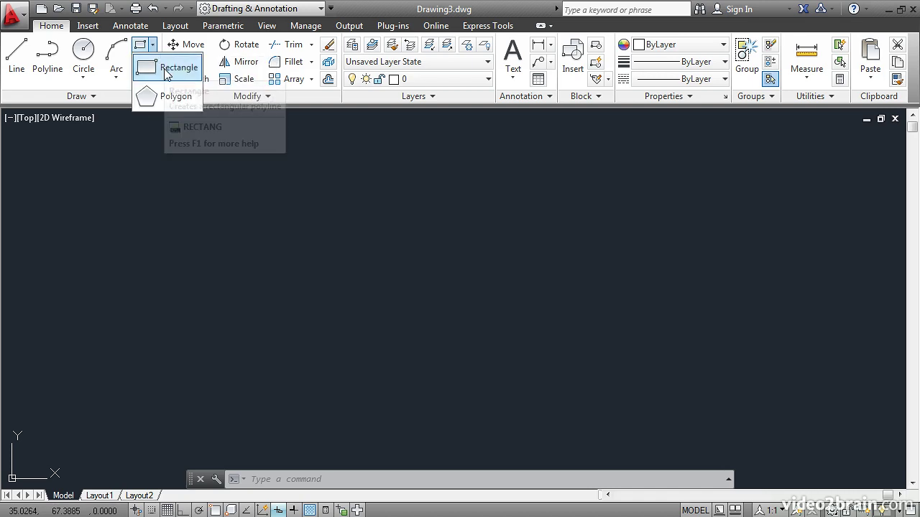
left_click(166, 72)
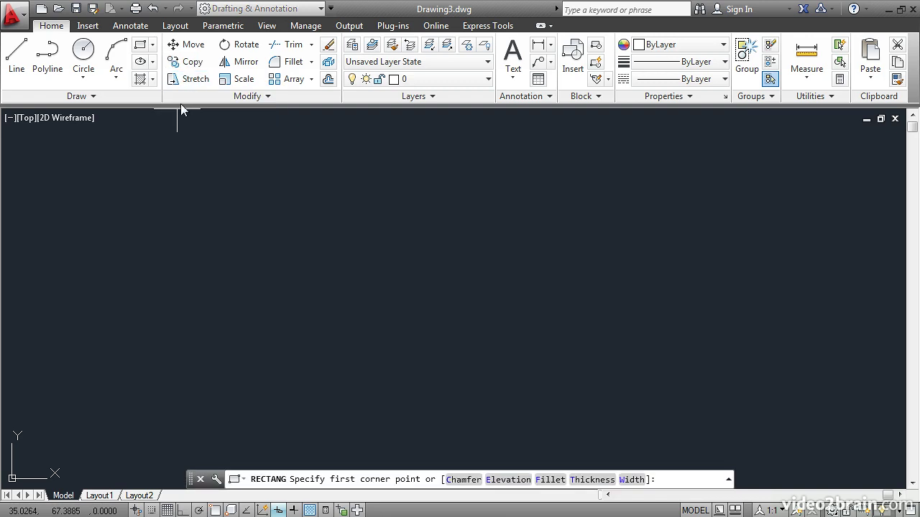
left_click(209, 197)
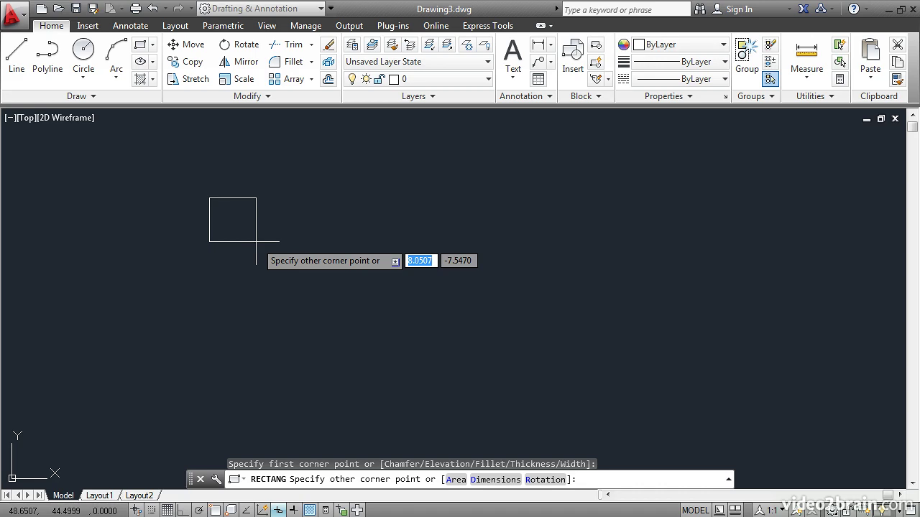
type("10")
key("Tab")
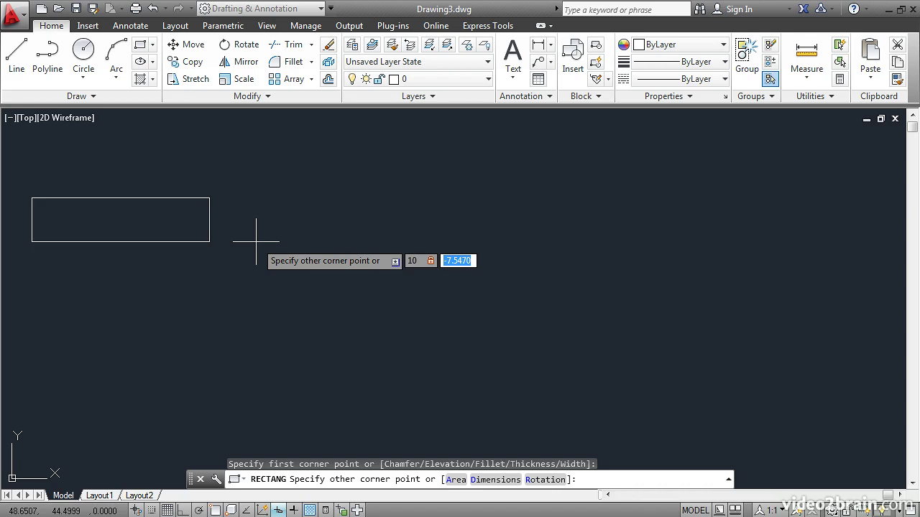
type("5")
key("Return")
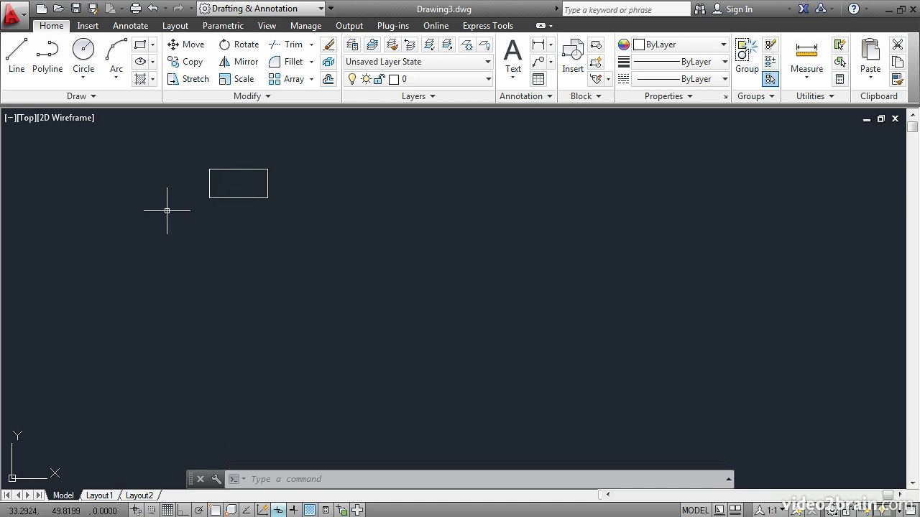
- Draw a second rectangle freehand by two opposite corners, below and slightly right of the 10 by 5 rectangle
left_click(140, 45)
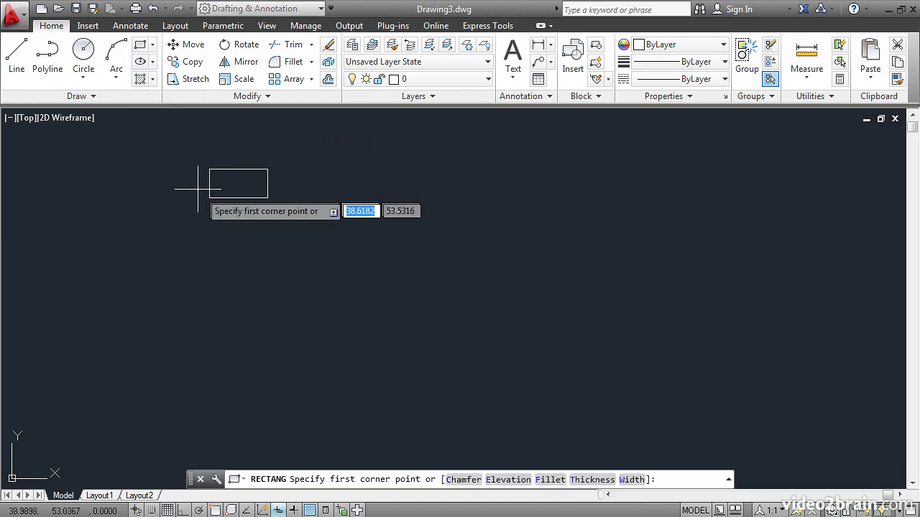
left_click(262, 250)
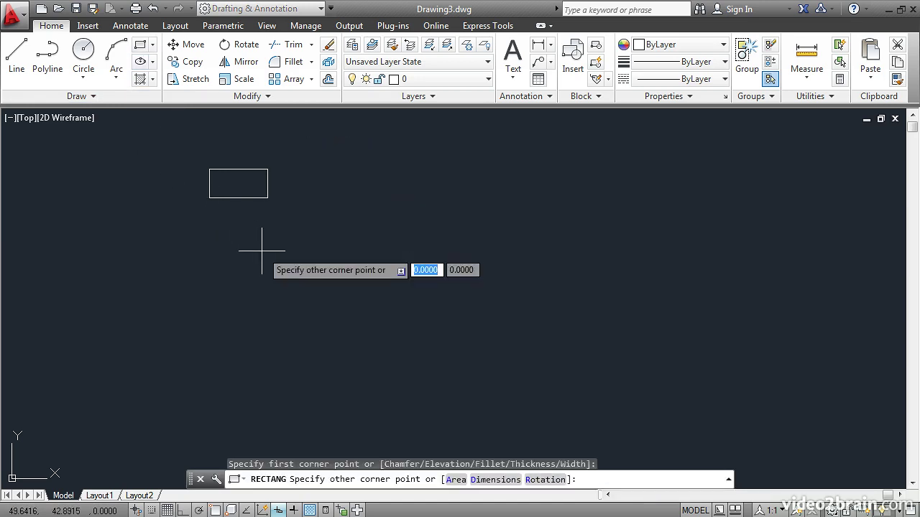
left_click(319, 292)
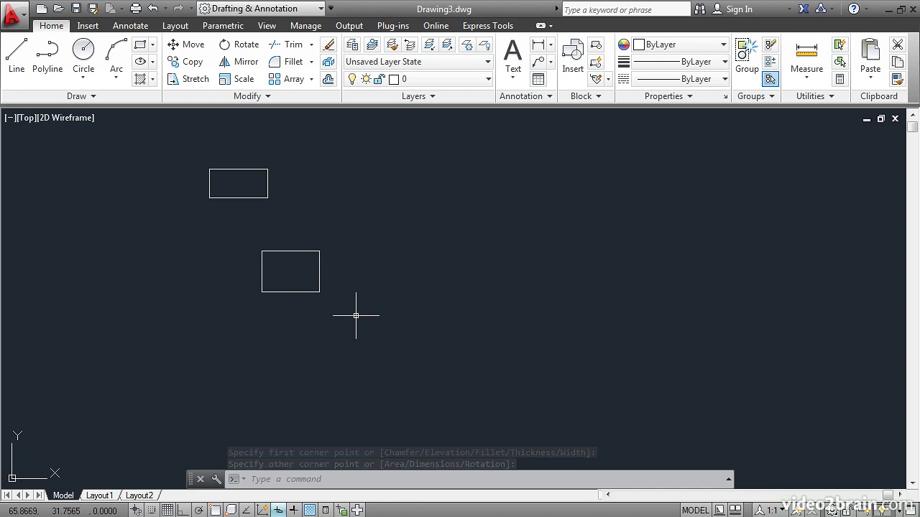
- Draw a rectangle to the right of the freehand one, from its lower-right corner to the opposite corner at relative offset -12, 8
left_click(139, 46)
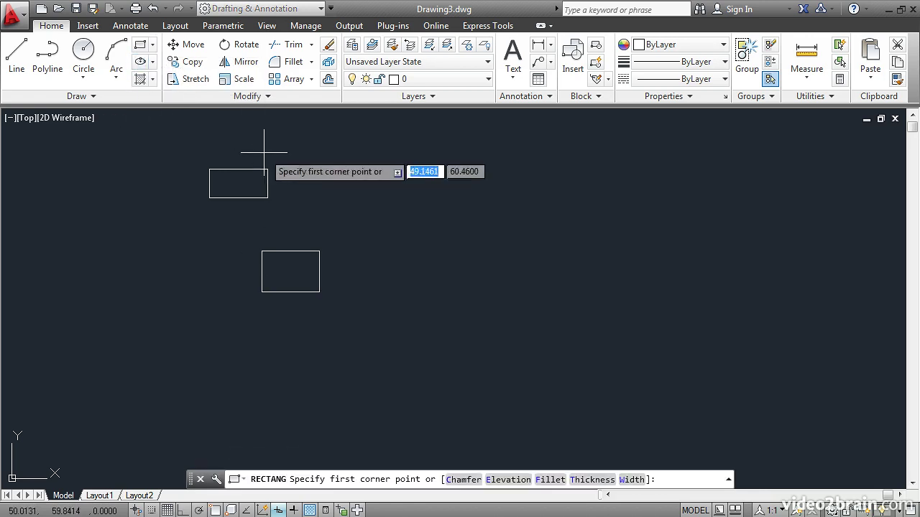
left_click(447, 290)
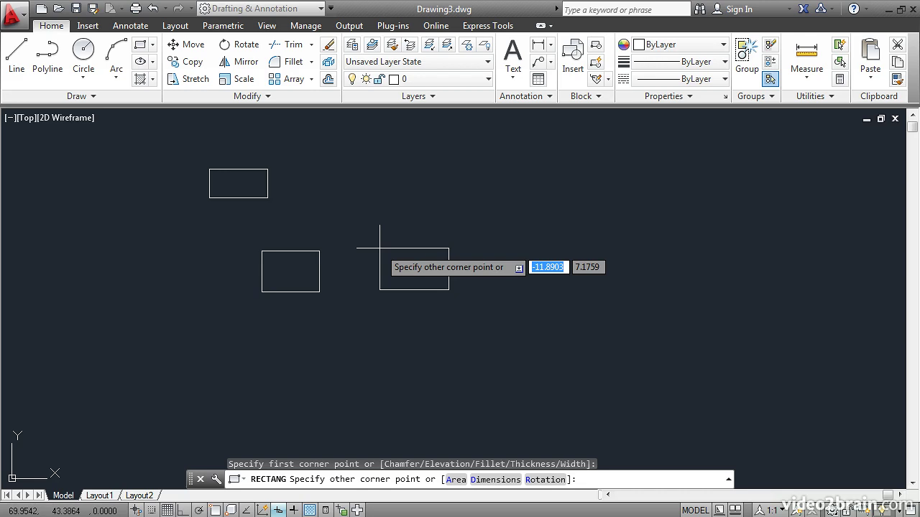
type("-")
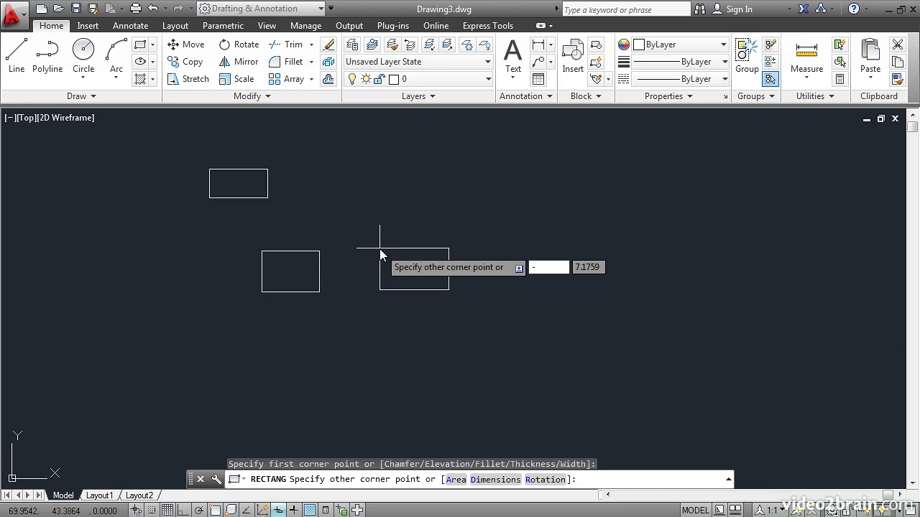
type("12")
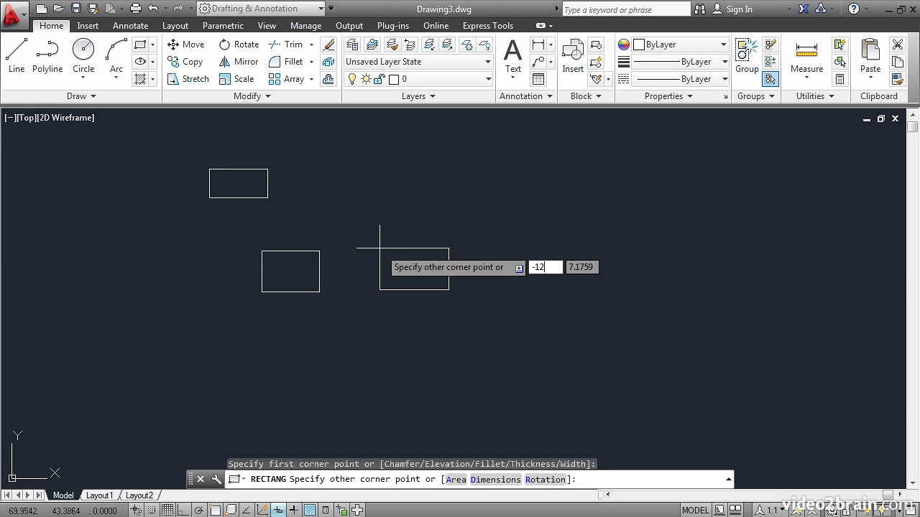
key("Tab")
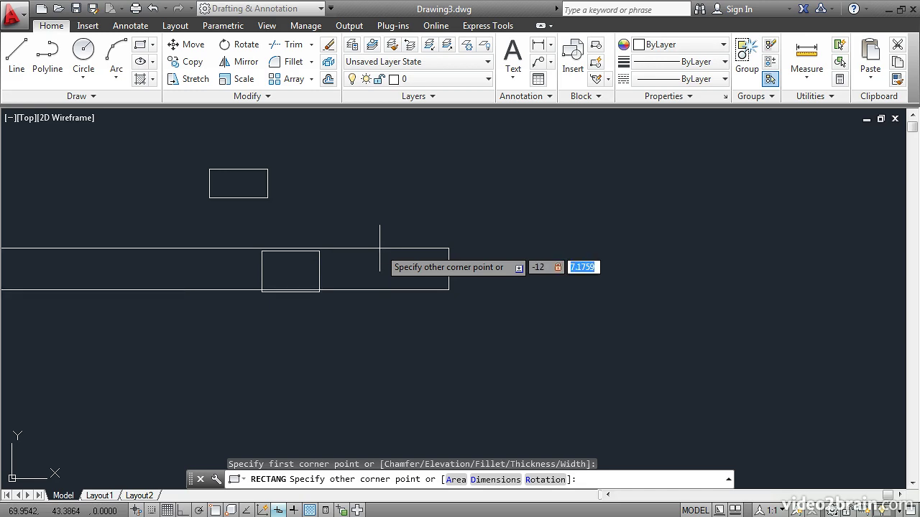
type("8")
key("Return")
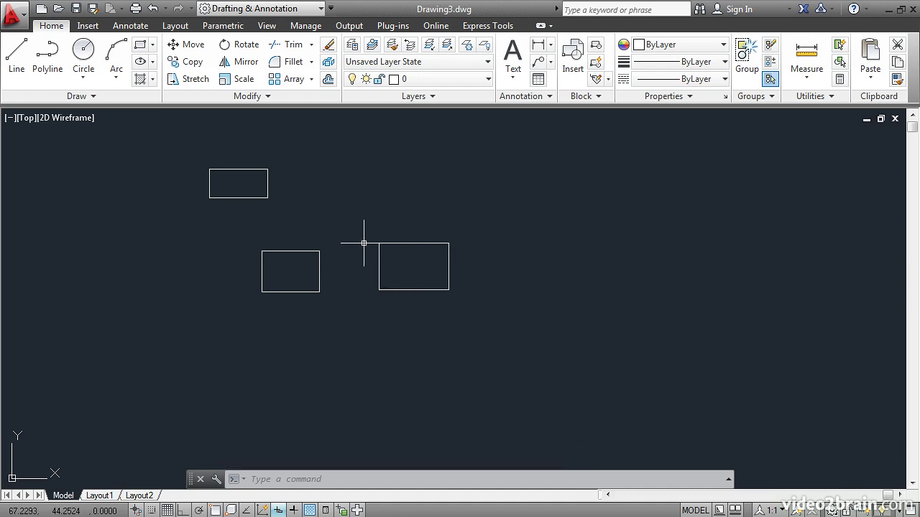
- Draw a rectangle with fillet radius 3 to the right of the others, with its opposite corner at relative offset 25, -15
left_click(140, 46)
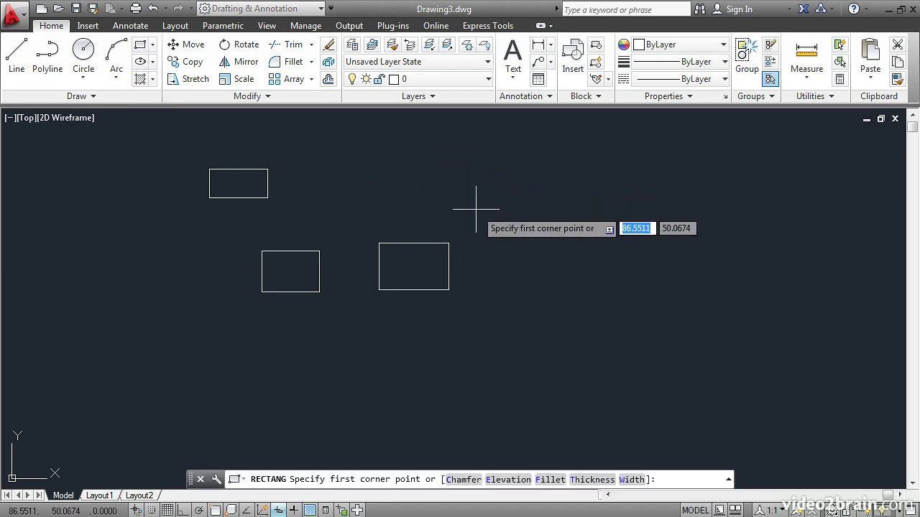
left_click(549, 480)
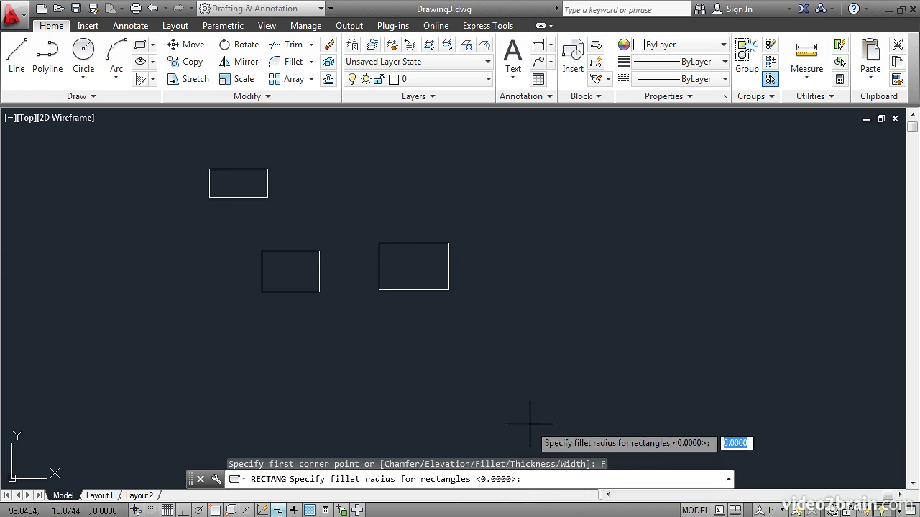
type("3")
key("Return")
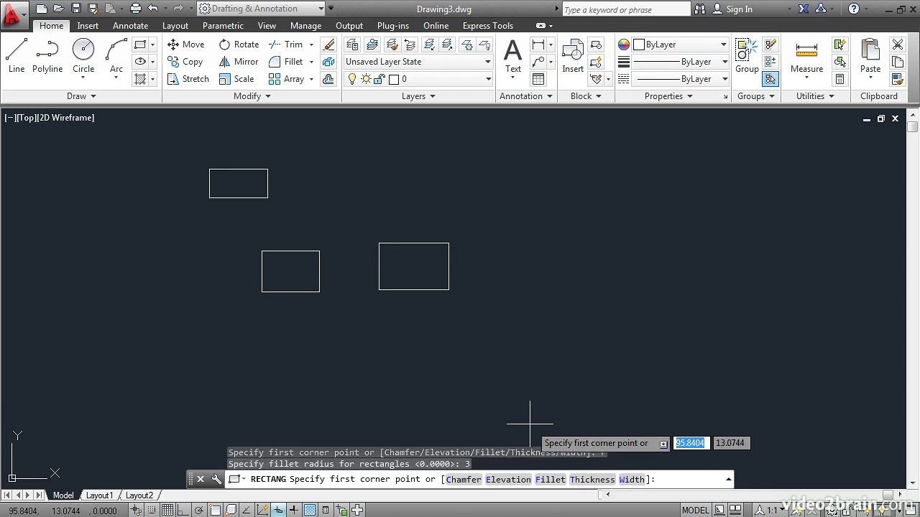
left_click(533, 253)
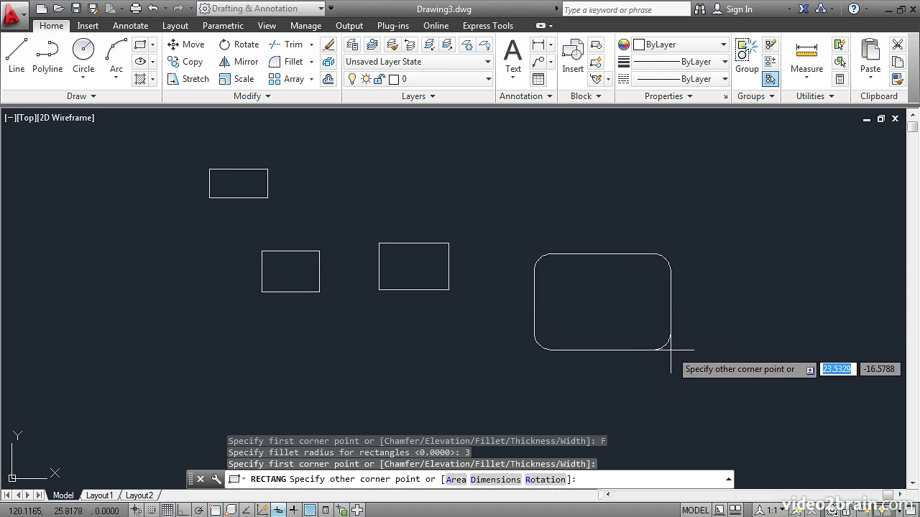
type("25")
key("Tab")
type("-15")
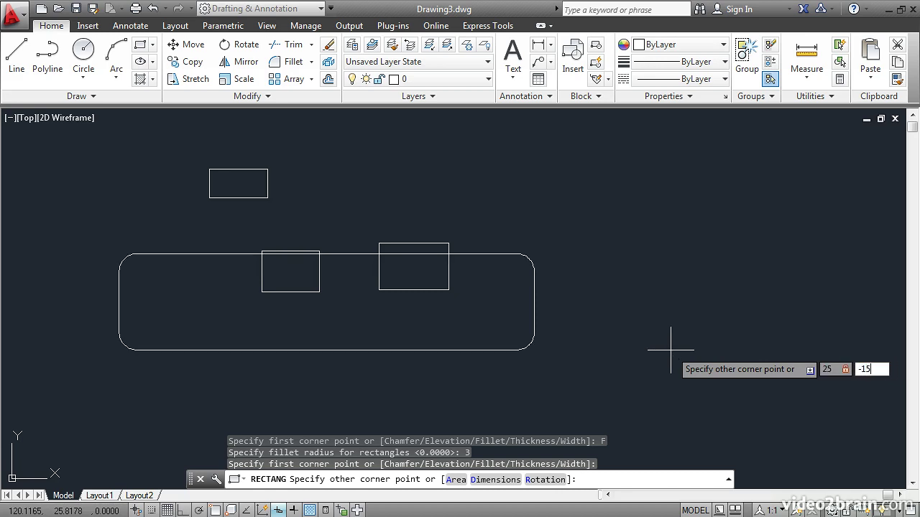
key("Return")
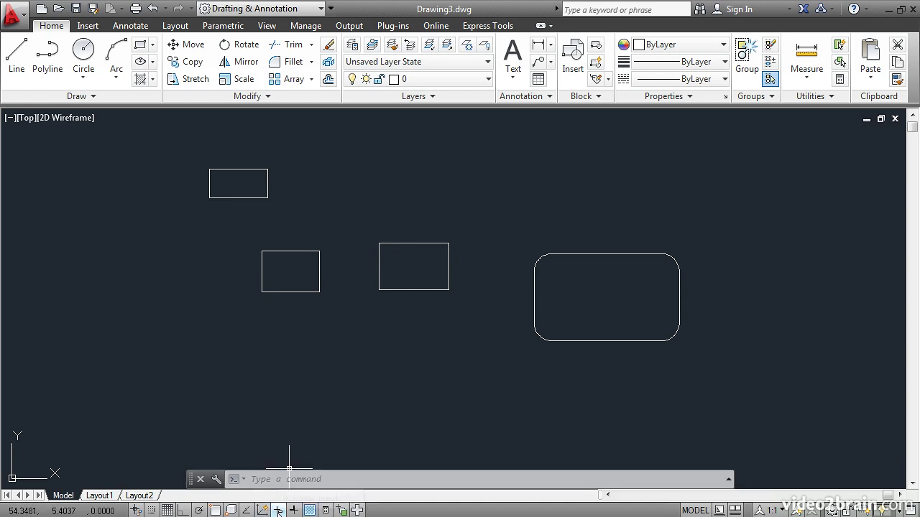
left_click(140, 45)
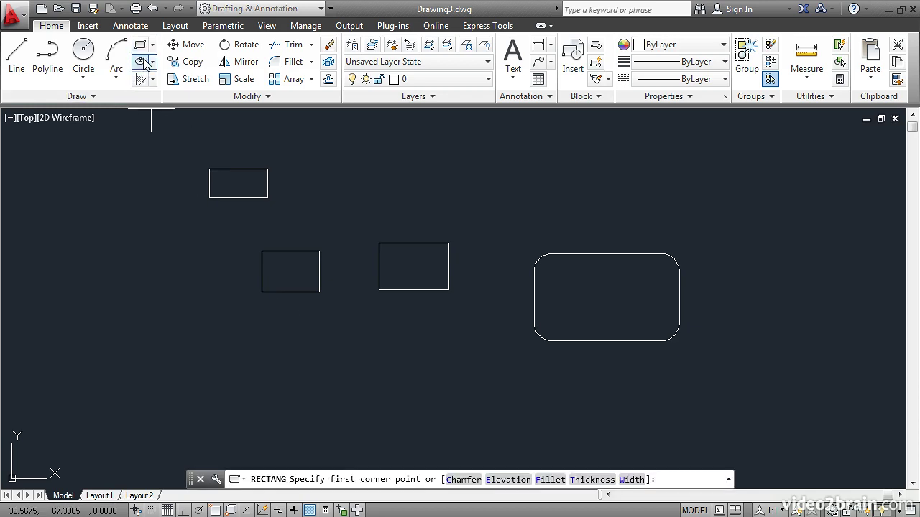
left_click(189, 345)
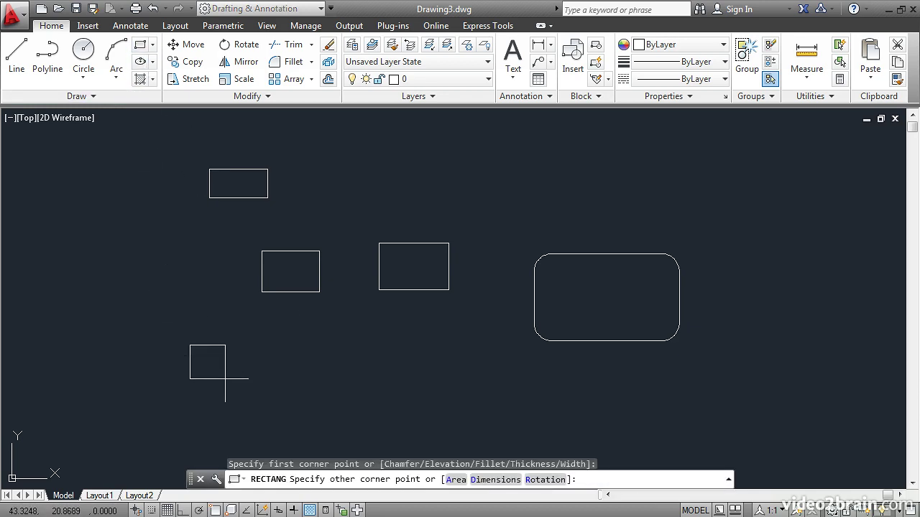
type("@15,-8")
key("Return")
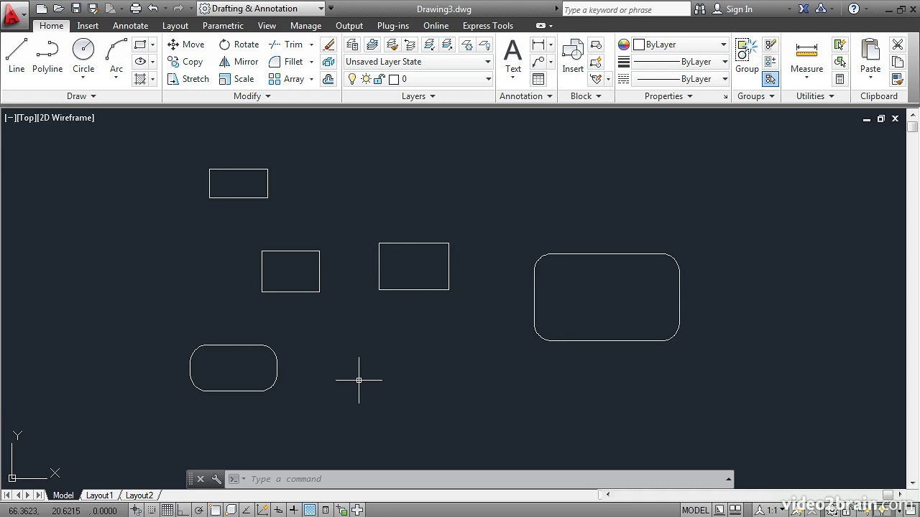
- Start another rectangle and reset the fillet radius for rectangles to 0
left_click(140, 44)
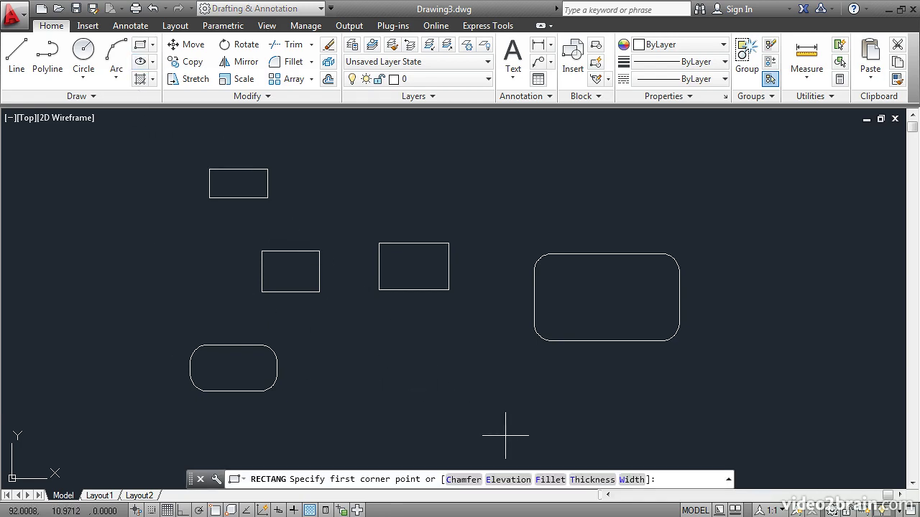
left_click(548, 479)
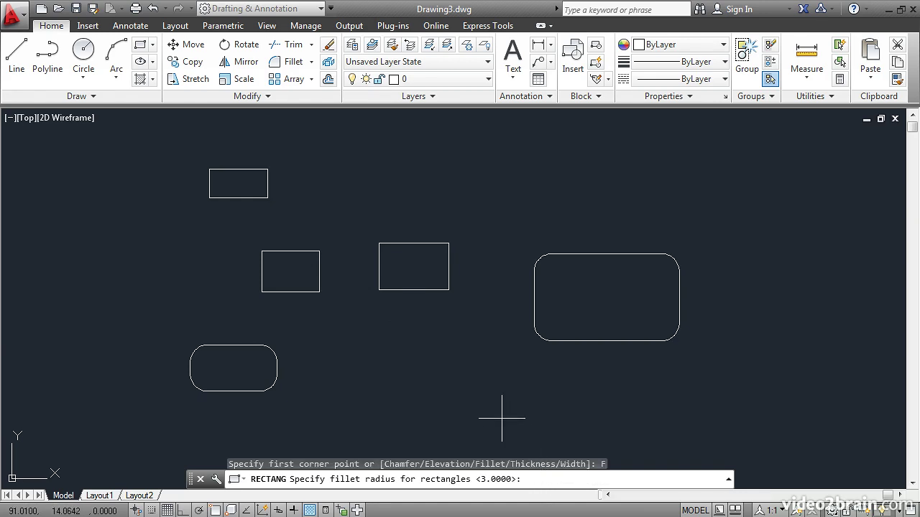
type("0")
key("Return")
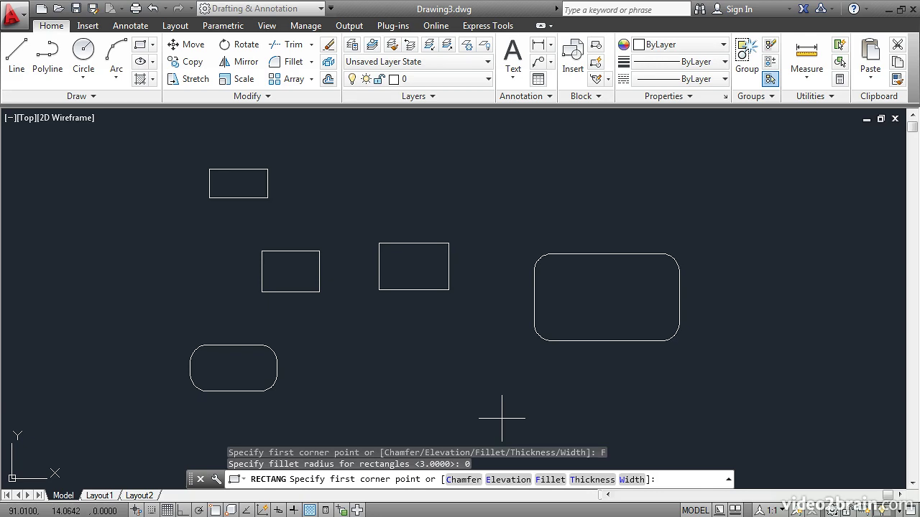
- Set both rectangle chamfer distances to 2 and draw a chamfered rectangle freehand above the large rounded rectangle
left_click(463, 480)
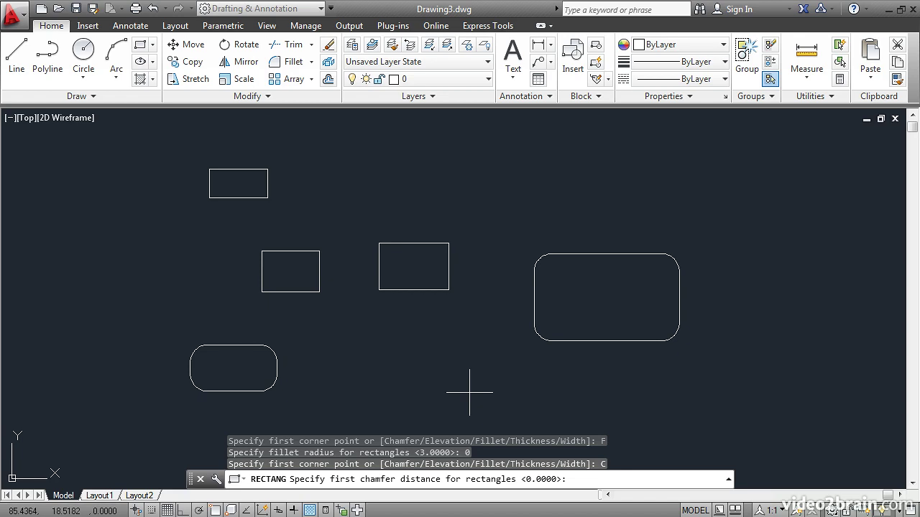
type("2")
key("Return")
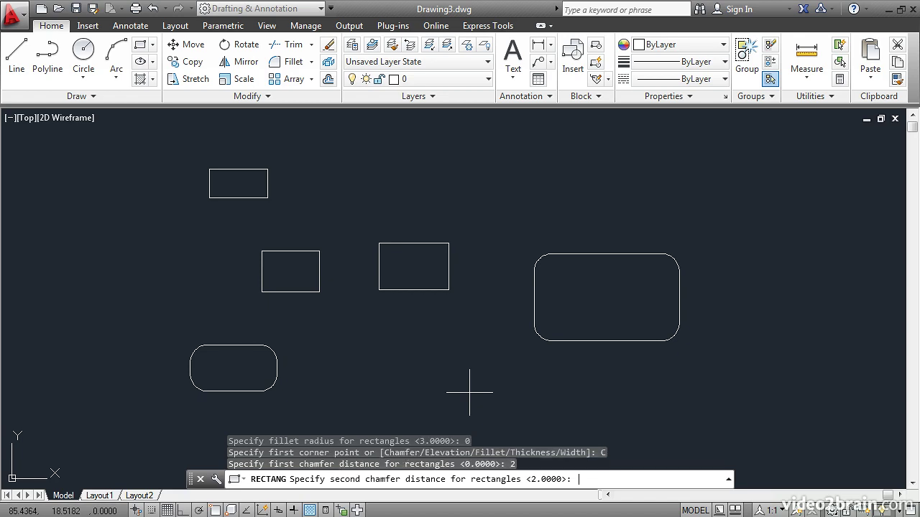
type("2")
key("Return")
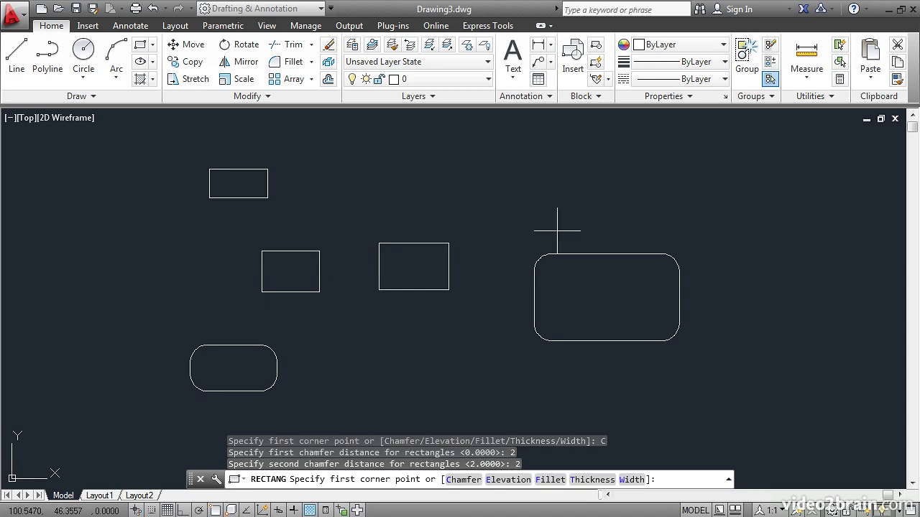
left_click(614, 152)
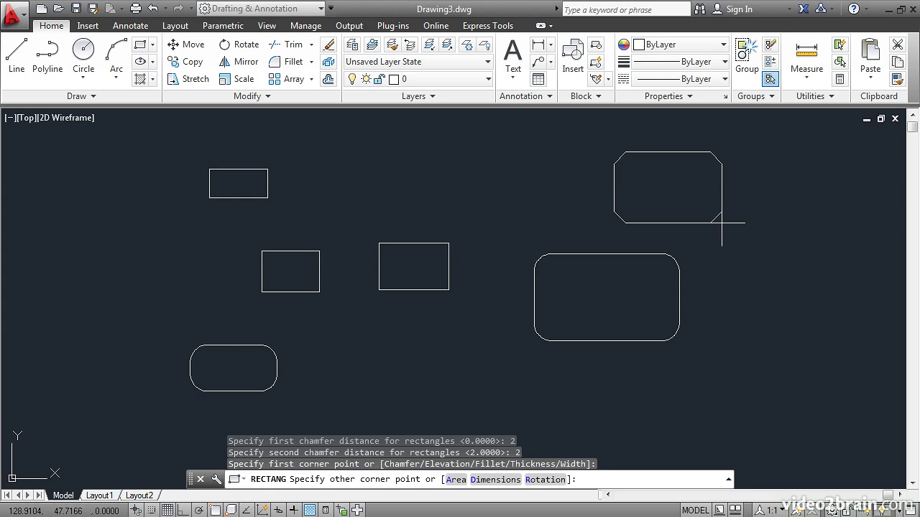
left_click(721, 224)
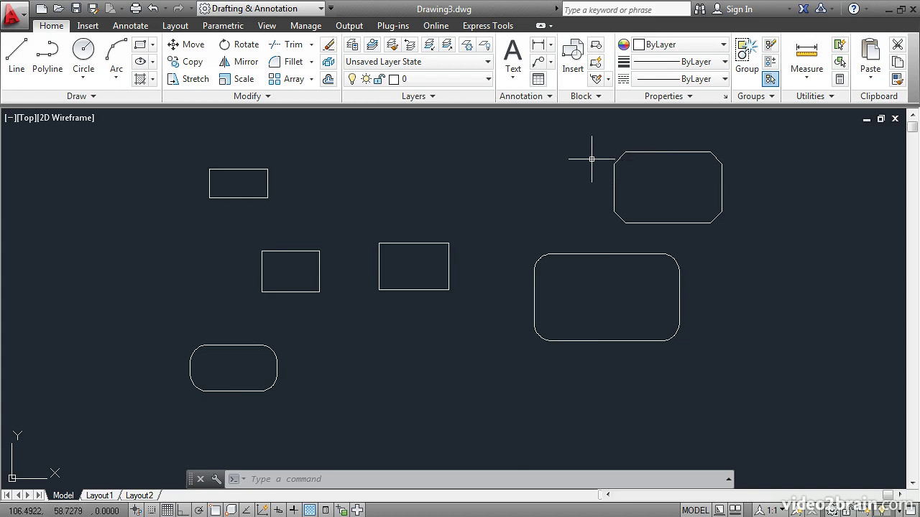
left_click(140, 44)
left_click(410, 147)
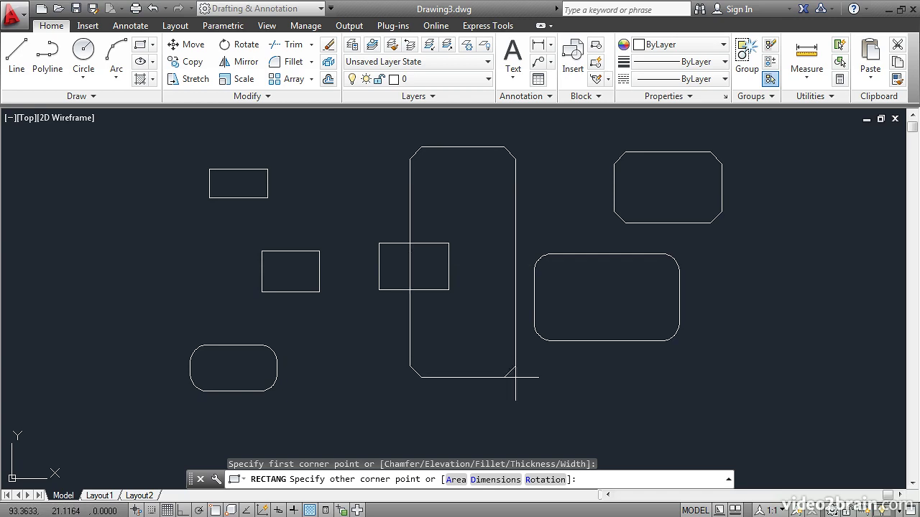
key("Escape")
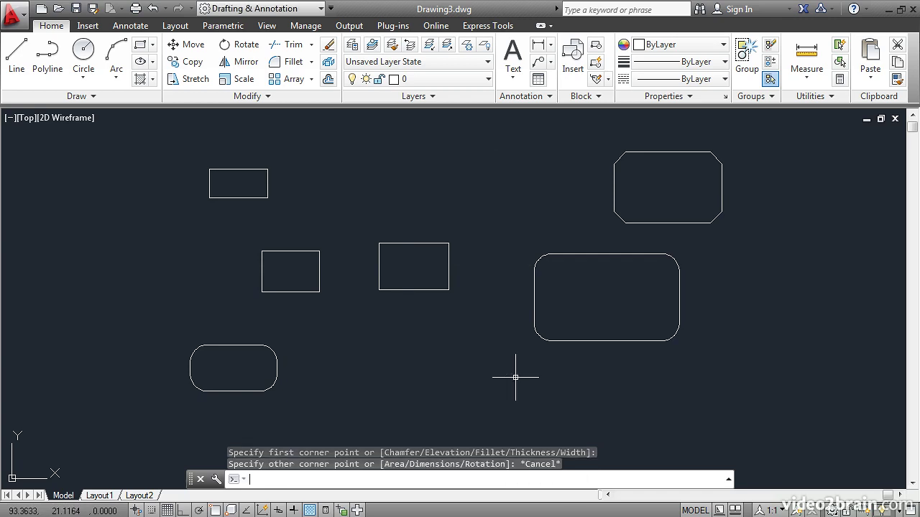
- Reset both rectangle chamfer distances to 0 and draw a plain rectangle freehand above the middle square-cornered rectangle
left_click(140, 46)
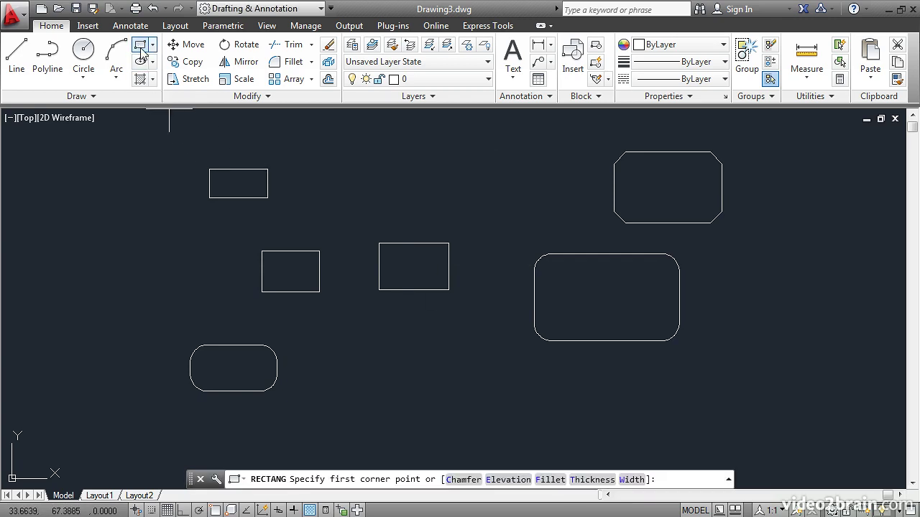
left_click(465, 477)
type("0")
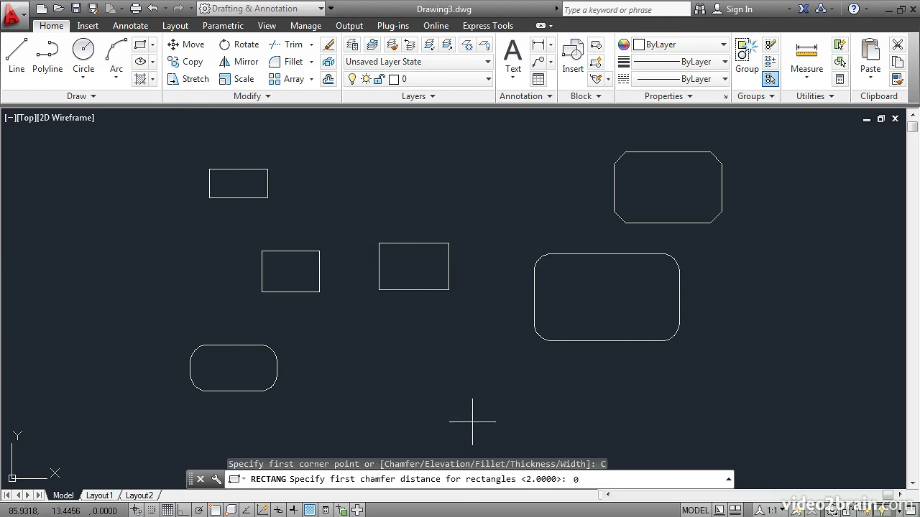
key("Return")
type("0")
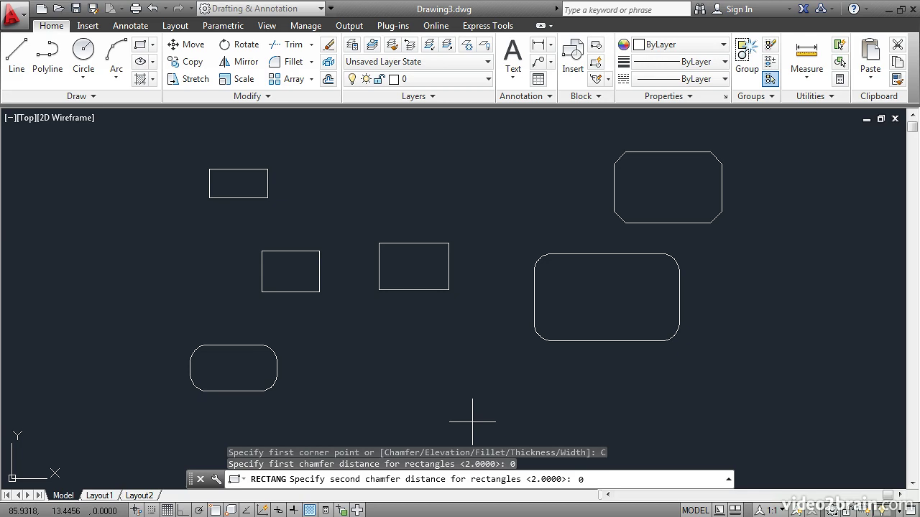
key("Return")
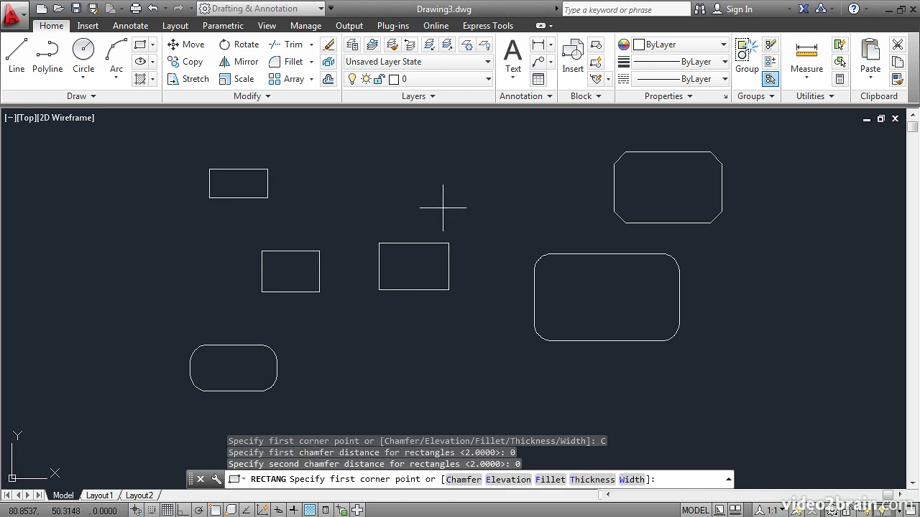
left_click(399, 152)
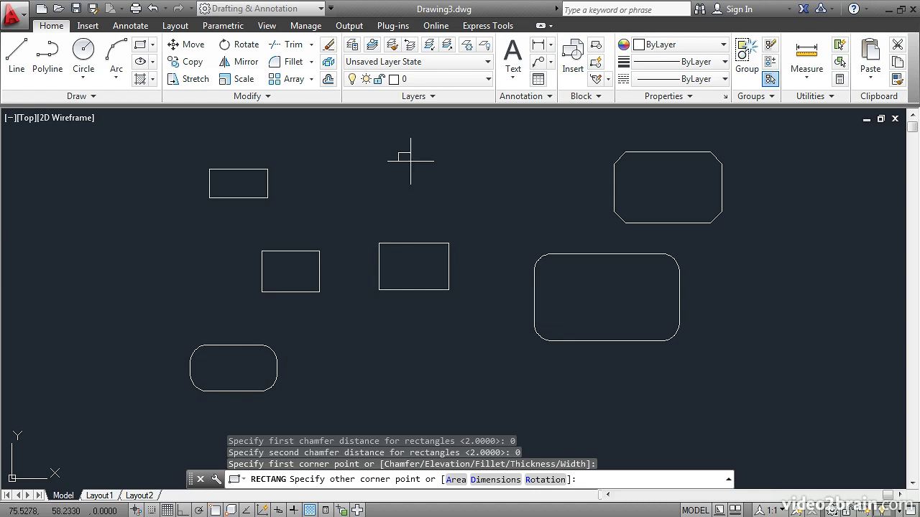
left_click(499, 215)
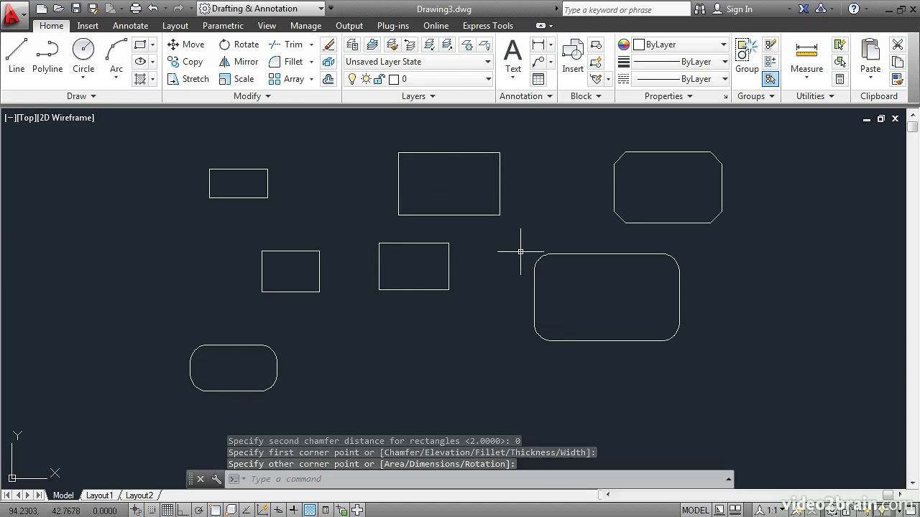
- Draw a large circle freehand in the empty area to the right of the chamfered and rounded rectangles
scroll(605, 240, "down", 2)
mouse_move(606, 241)
middle_mouse_down()
mouse_move(383, 269)
mouse_move(191, 269)
mouse_move(191, 261)
middle_mouse_up()
scroll(272, 291, "up", 2)
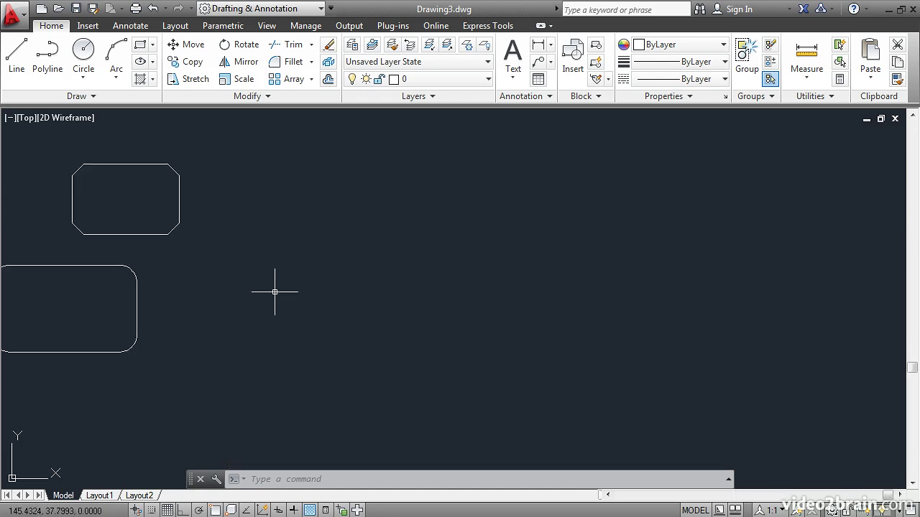
middle_click_drag(364, 288, 266, 294)
left_click(74, 82)
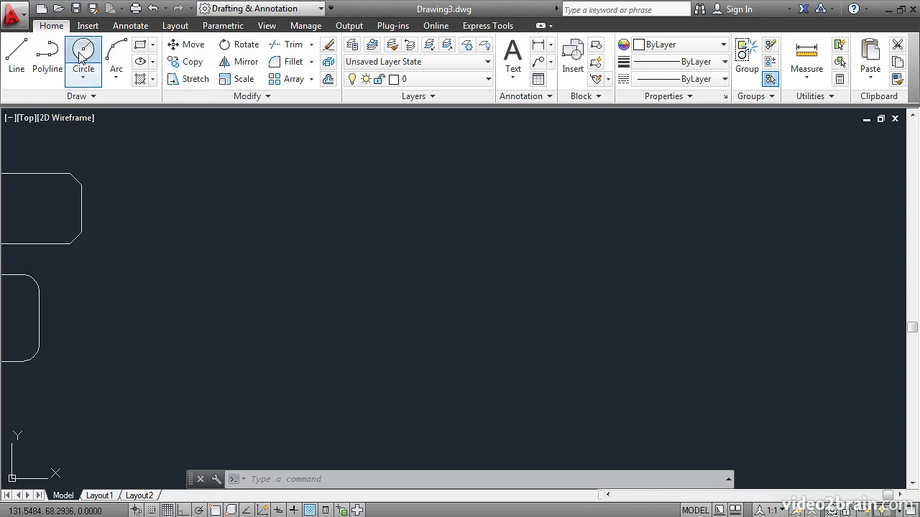
left_click(436, 283)
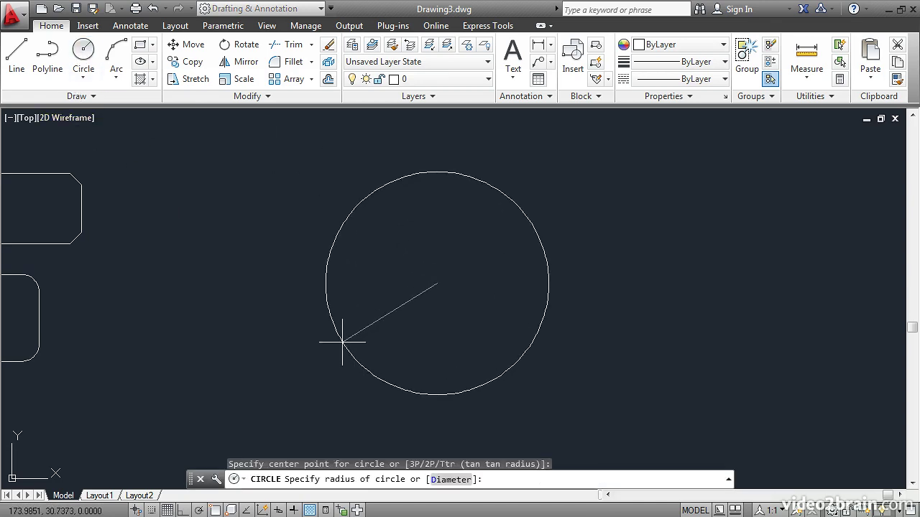
left_click(343, 342)
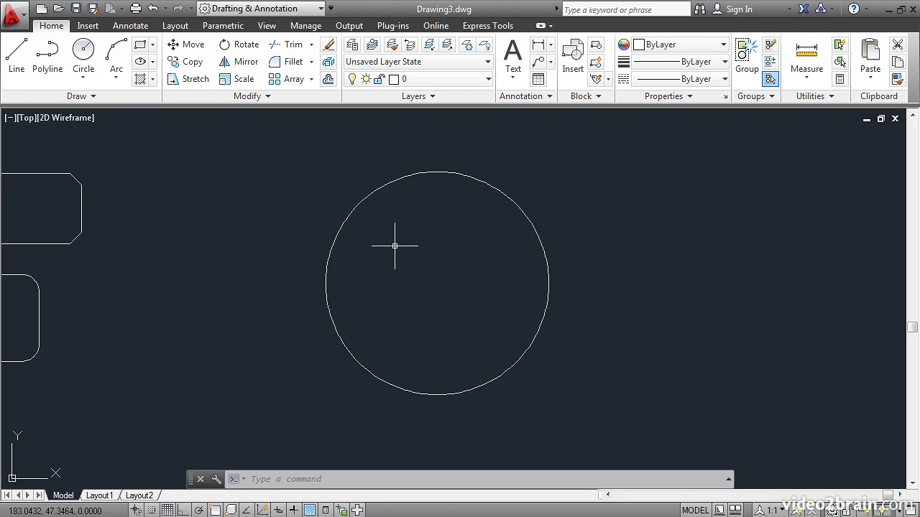
- Draw a 4-sided polygon circumscribed about the circle, centred on the circle's centre, with its radius snapped to the circle's right quadrant
left_click(152, 46)
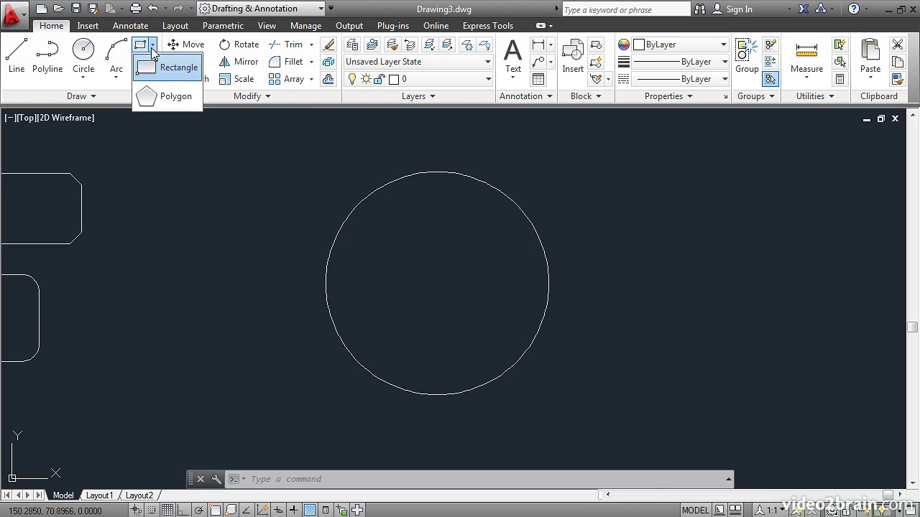
left_click(164, 98)
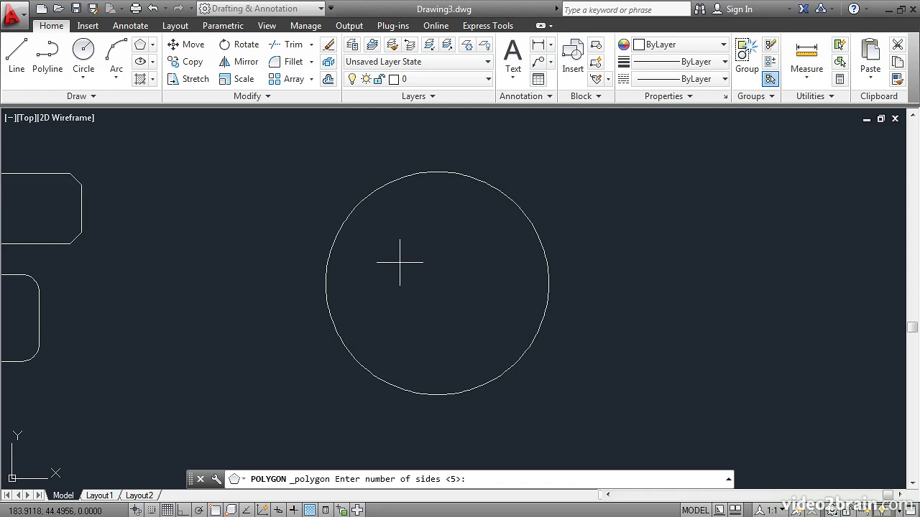
type("4")
key("Return")
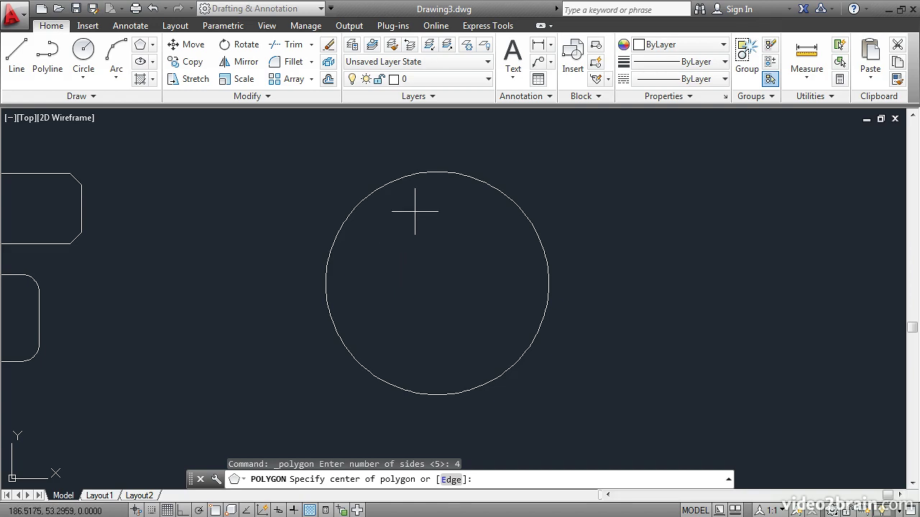
right_click(419, 174, "shift")
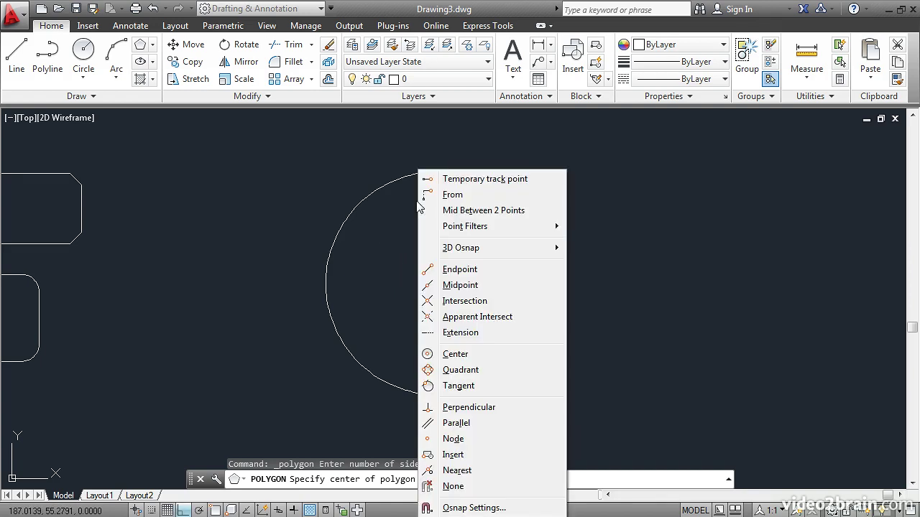
left_click(425, 353)
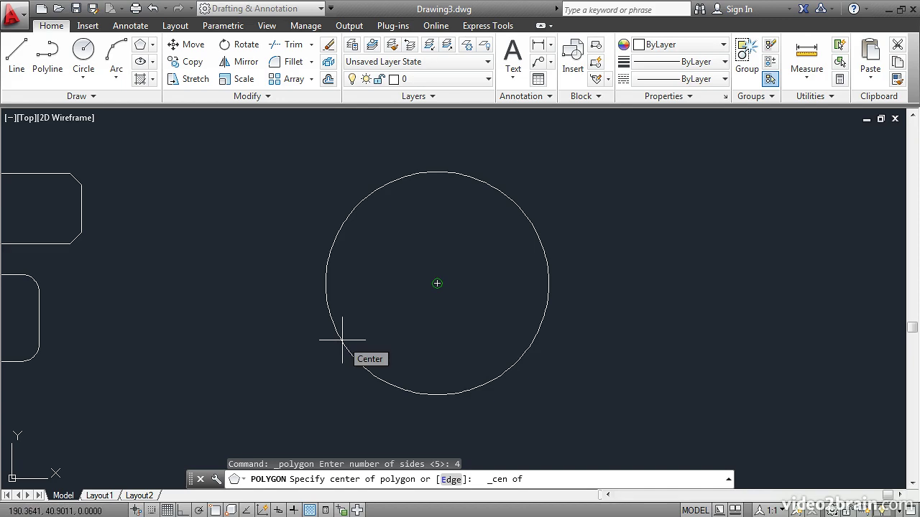
left_click(342, 339)
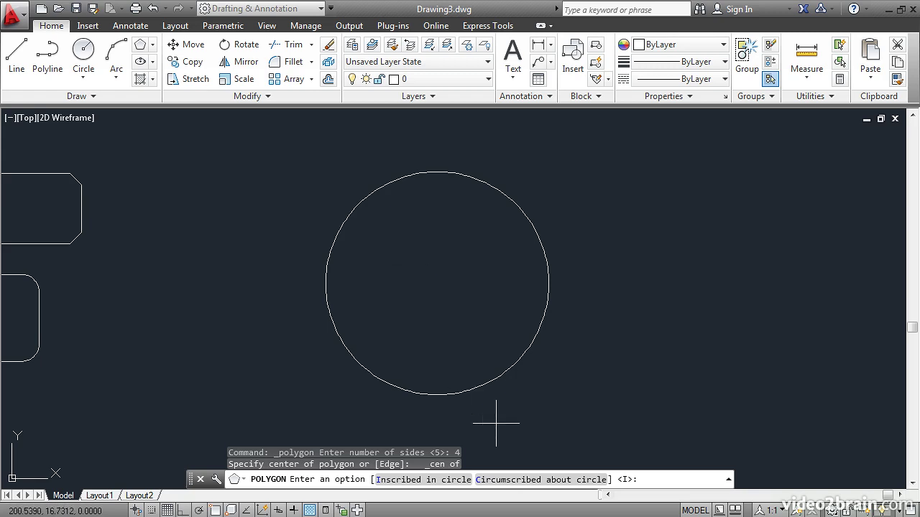
left_click(528, 480)
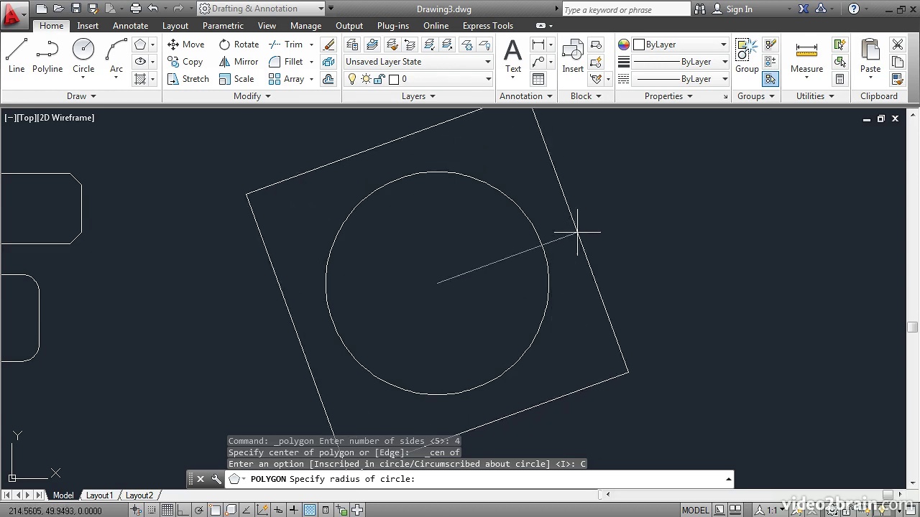
right_click(577, 220, "shift")
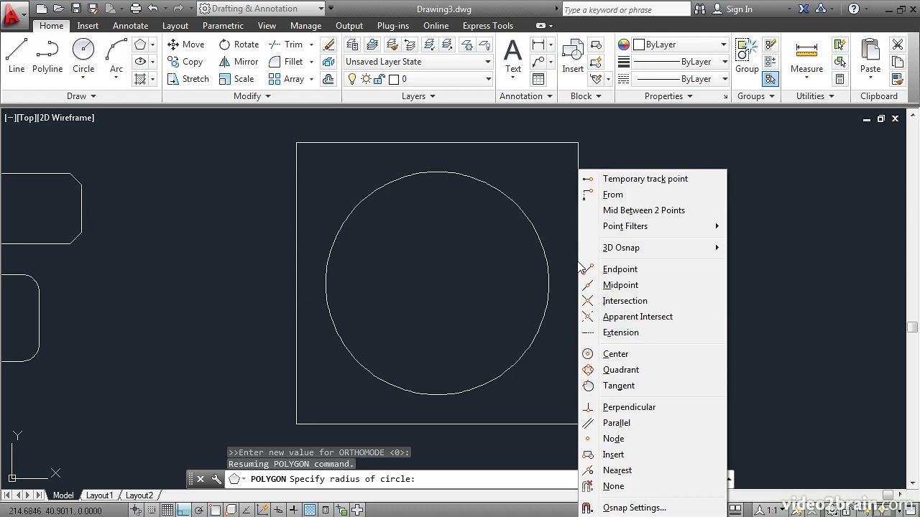
left_click(594, 372)
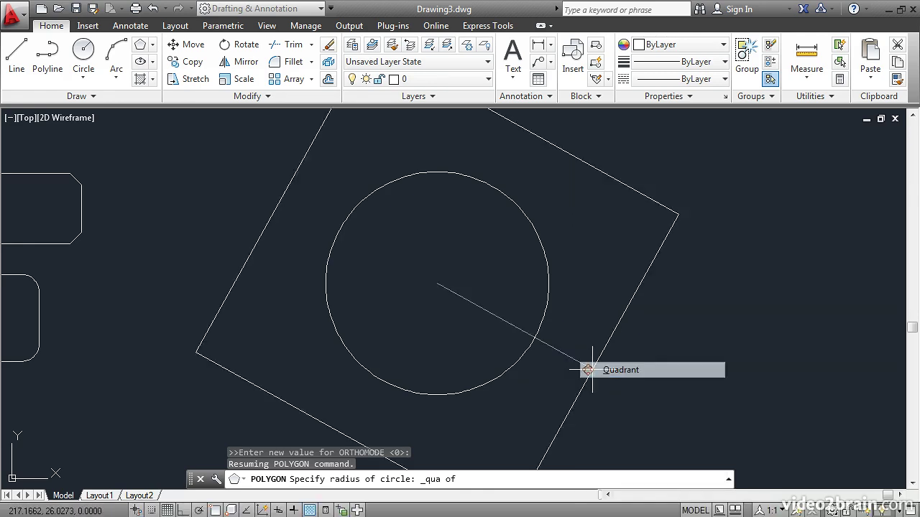
left_click(548, 283)
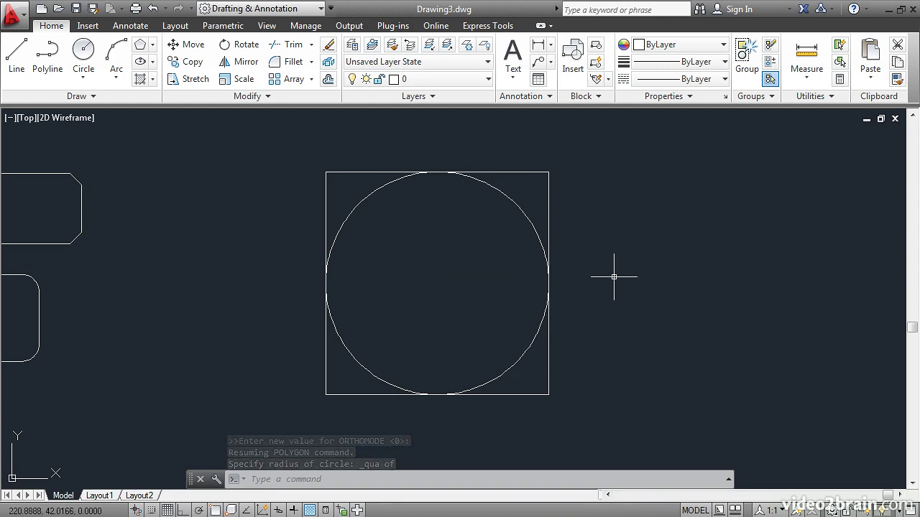
- Draw a 5-sided polygon inscribed in the circle, centred on the circle's centre, with its radius snapped to the circle's top quadrant
left_click(140, 48)
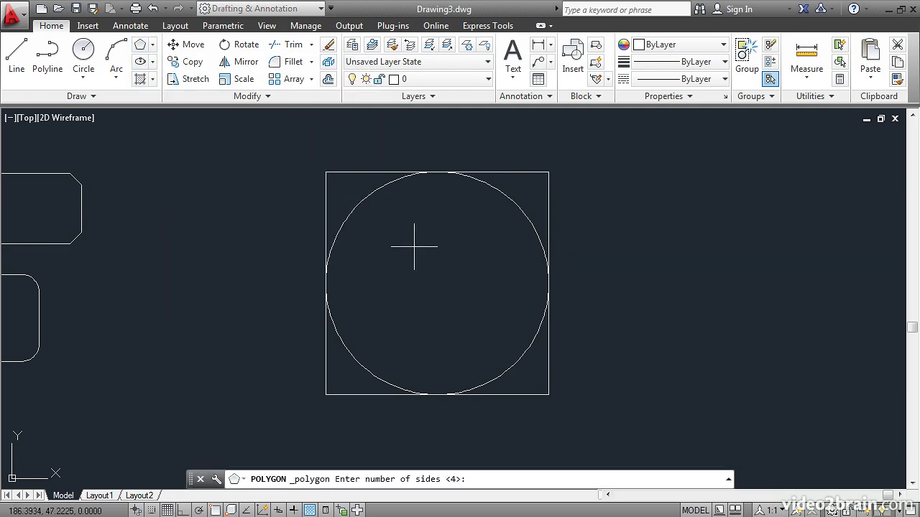
type("5")
key("Return")
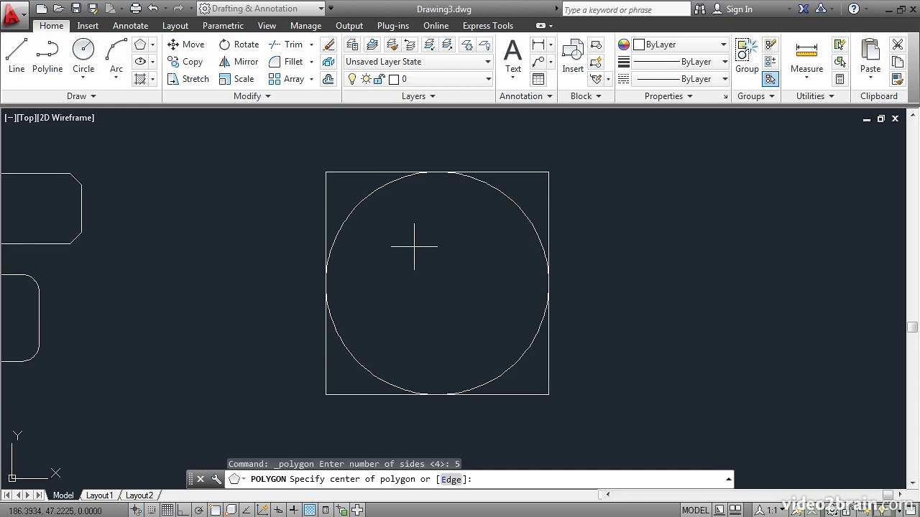
right_click(433, 212, "shift")
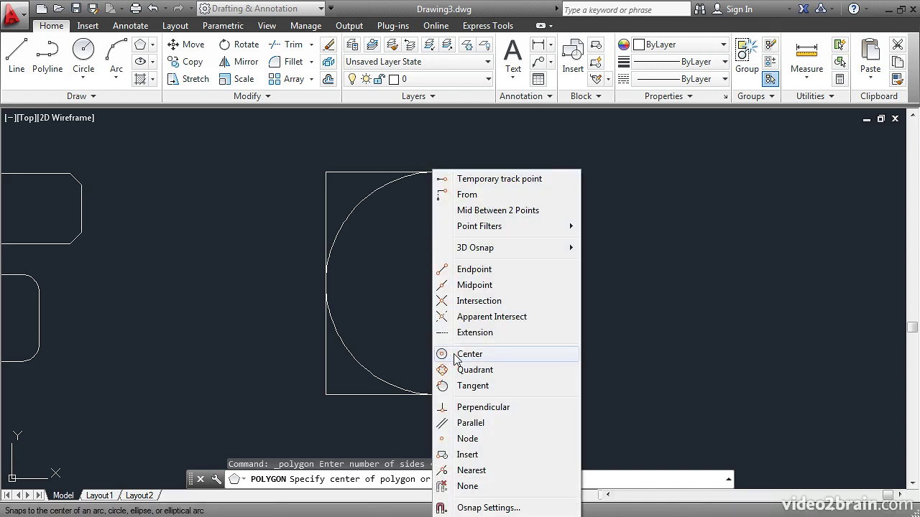
left_click(467, 354)
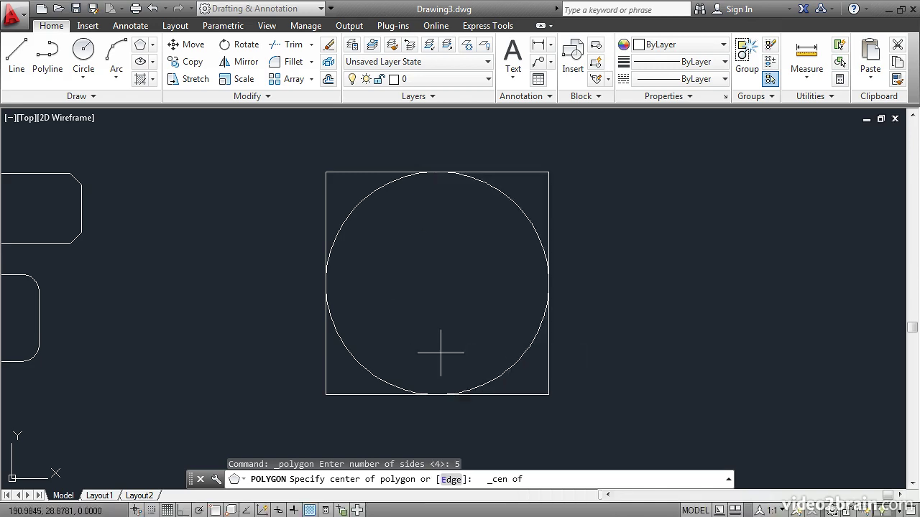
left_click(362, 365)
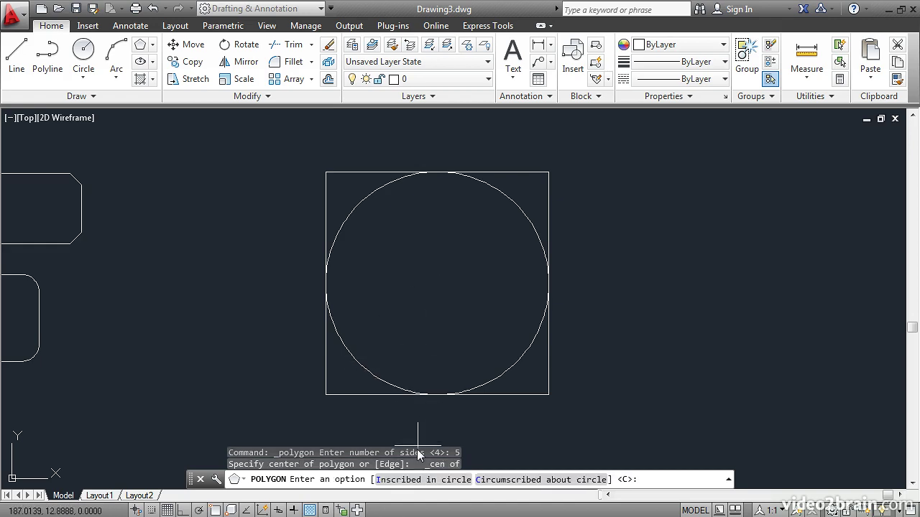
left_click(415, 483)
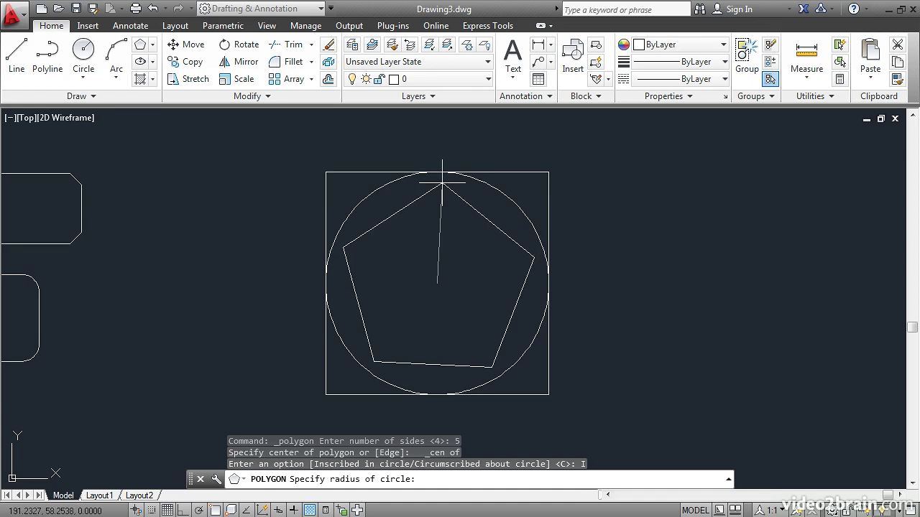
right_click(447, 188, "shift")
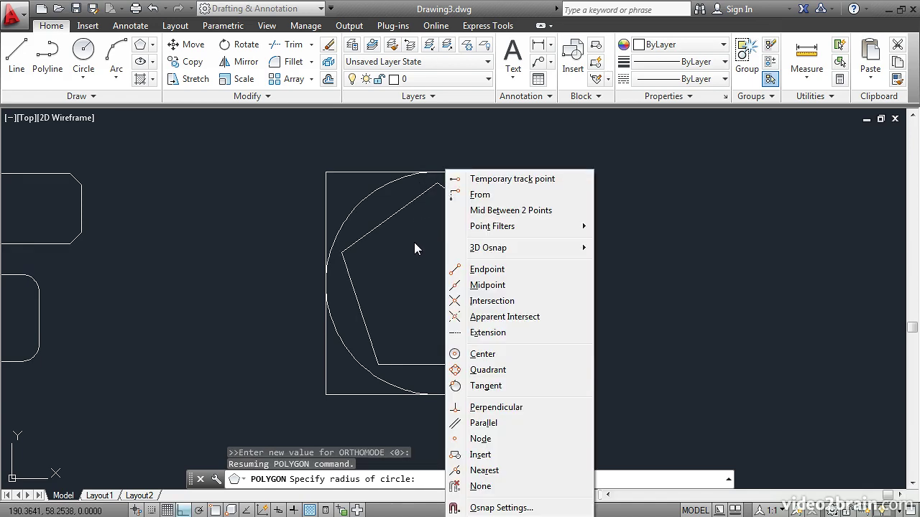
left_click(474, 369)
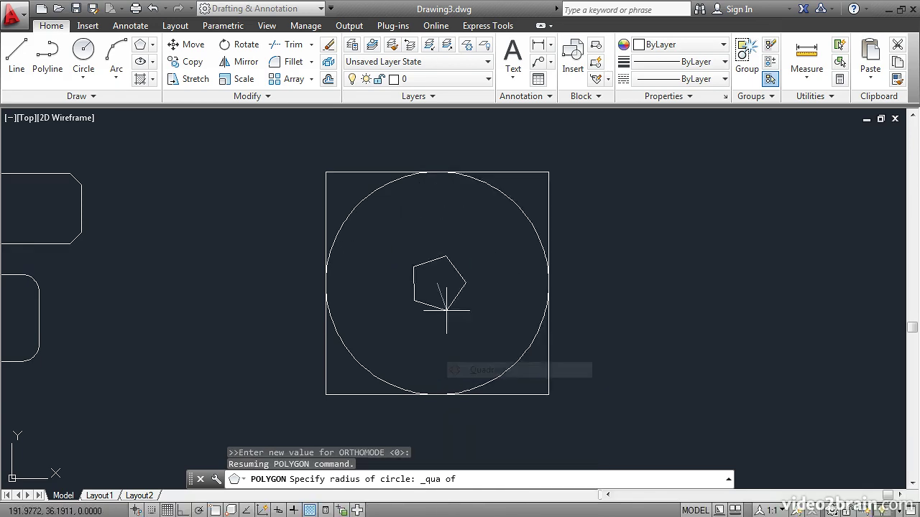
left_click(437, 173)
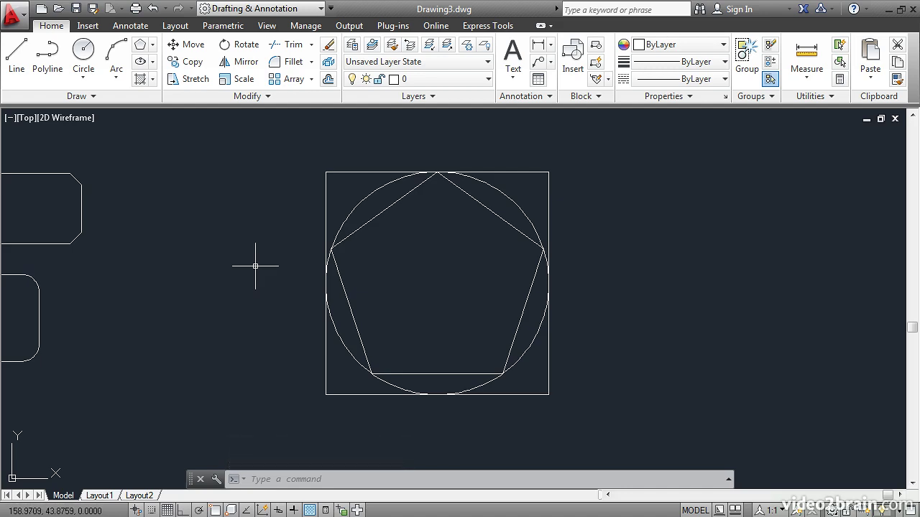
- Draw a 6-sided polygon below the pentagon with the Edge option, snapping from the right to the left endpoint of the pentagon's bottom edge
left_click(141, 48)
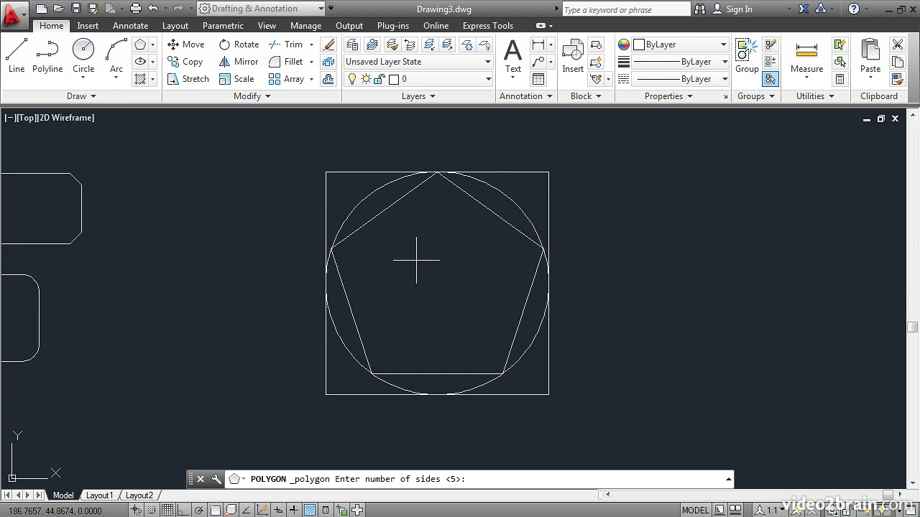
key("Return")
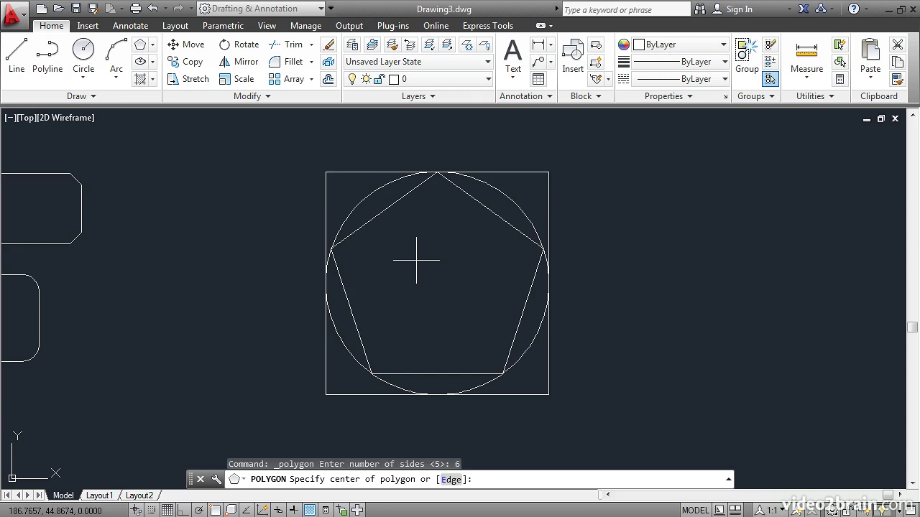
left_click(451, 479)
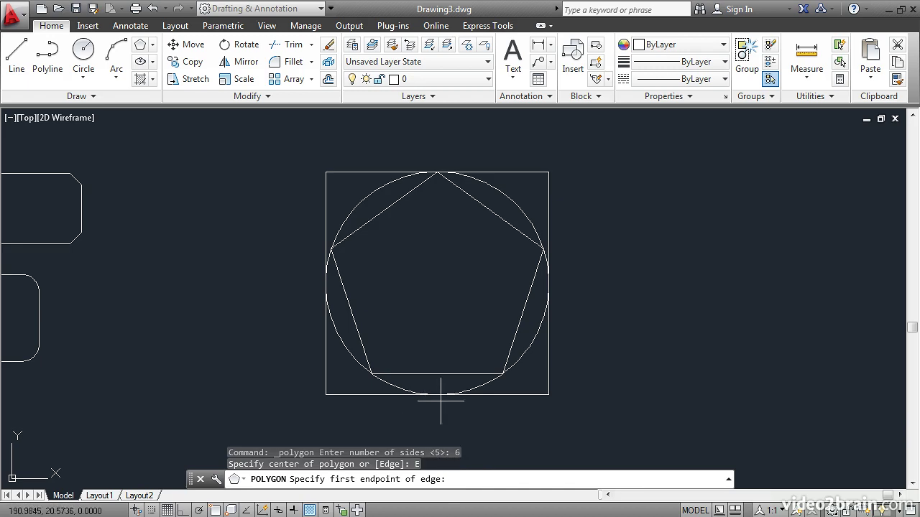
right_click(450, 289, "shift")
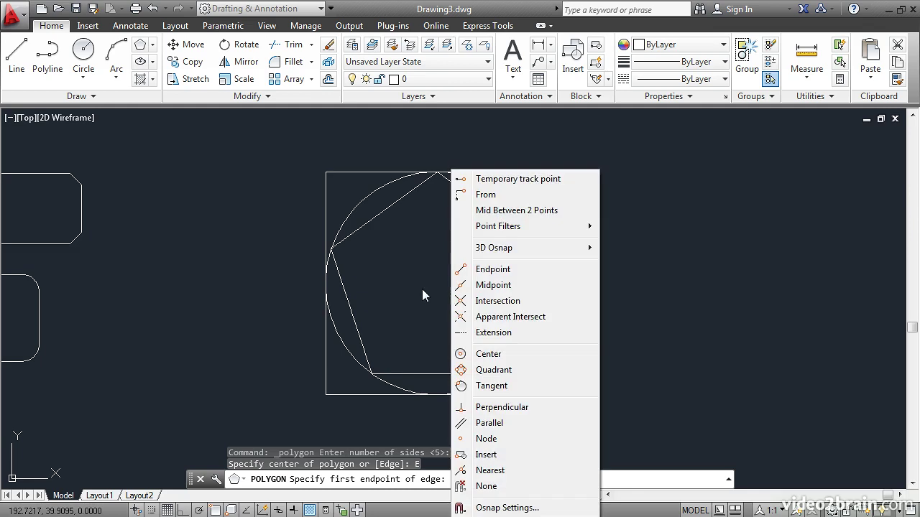
left_click(480, 268)
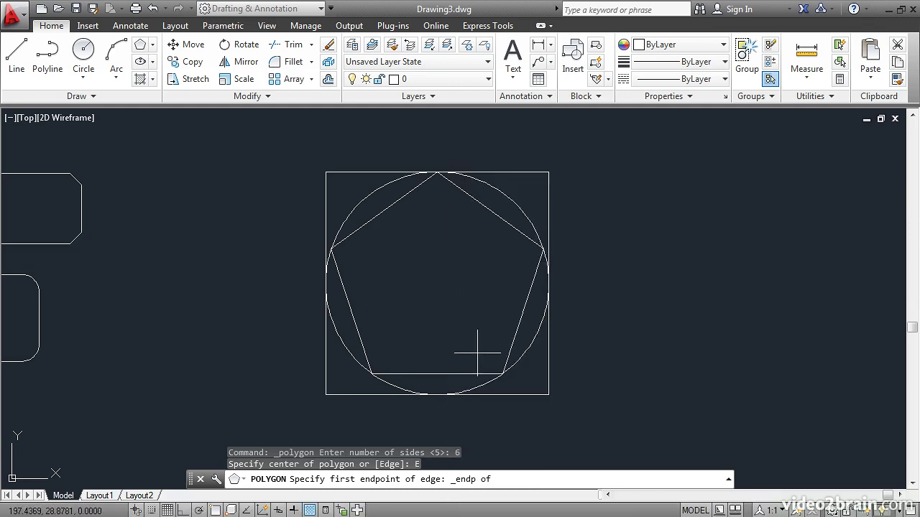
left_click(501, 374)
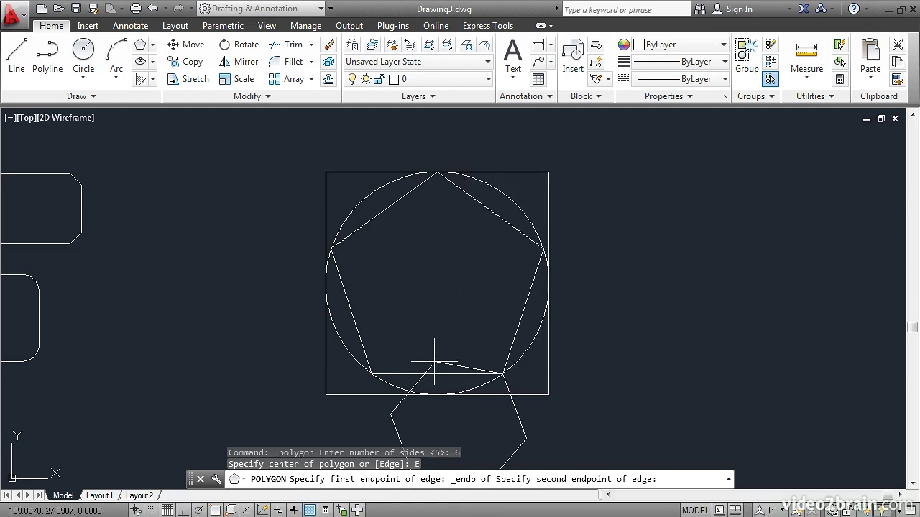
middle_click_drag(418, 360, 436, 267)
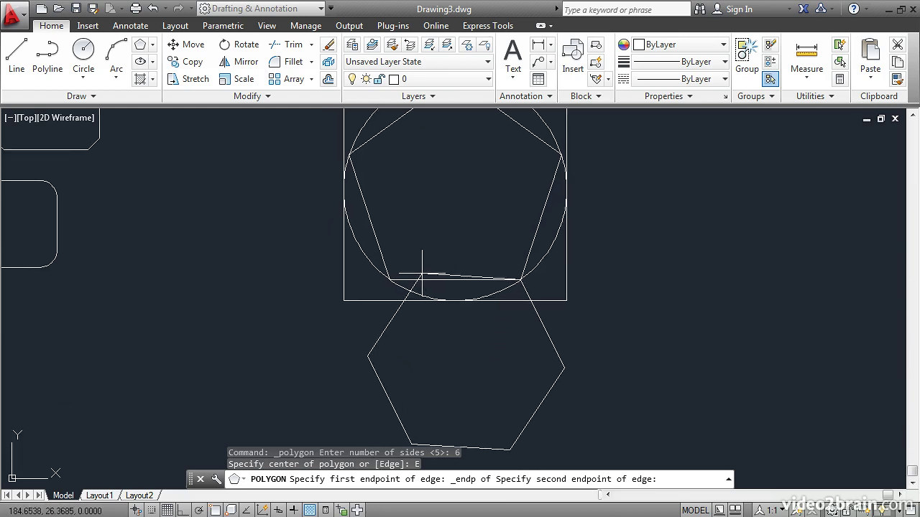
right_click(416, 237, "shift")
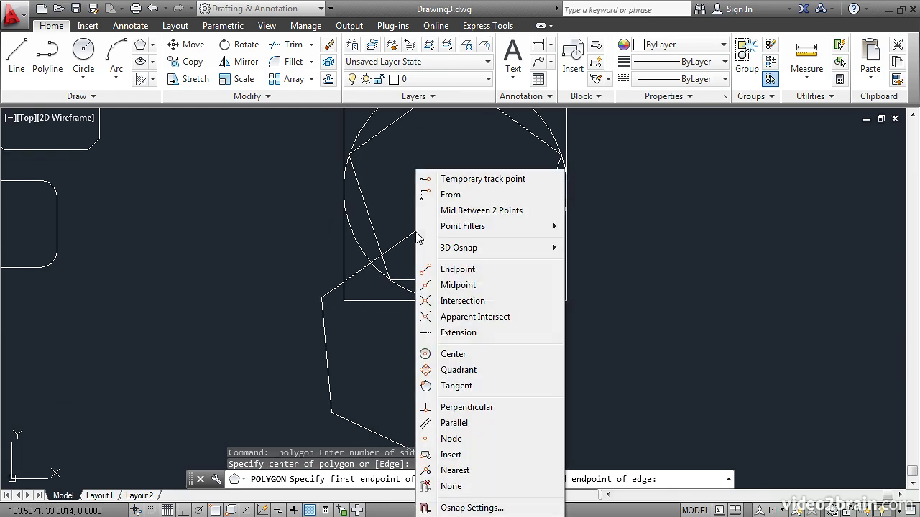
left_click(427, 270)
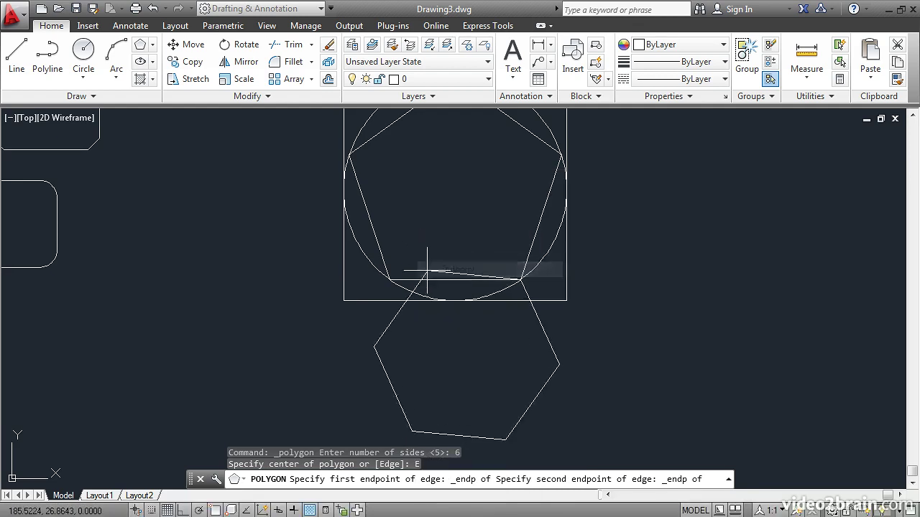
left_click(389, 280)
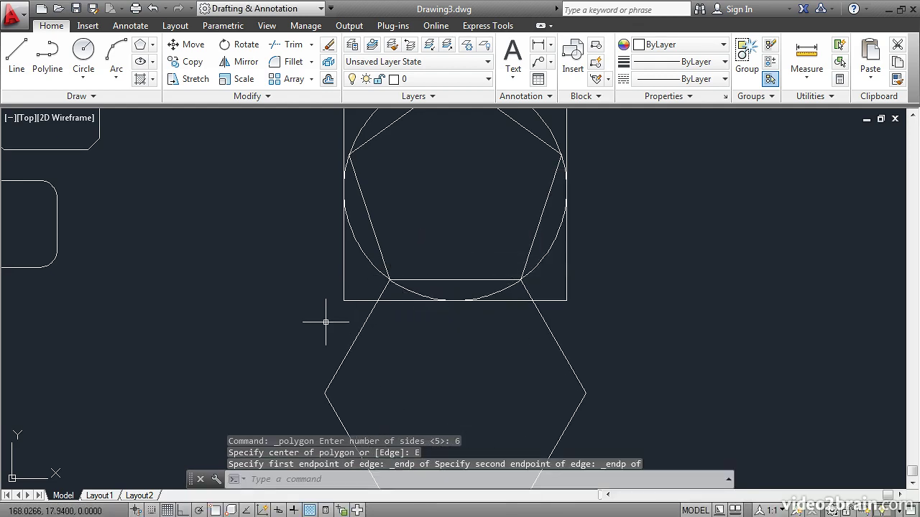
scroll(325, 323, "down", 2)
middle_click_drag(364, 334, 355, 308)
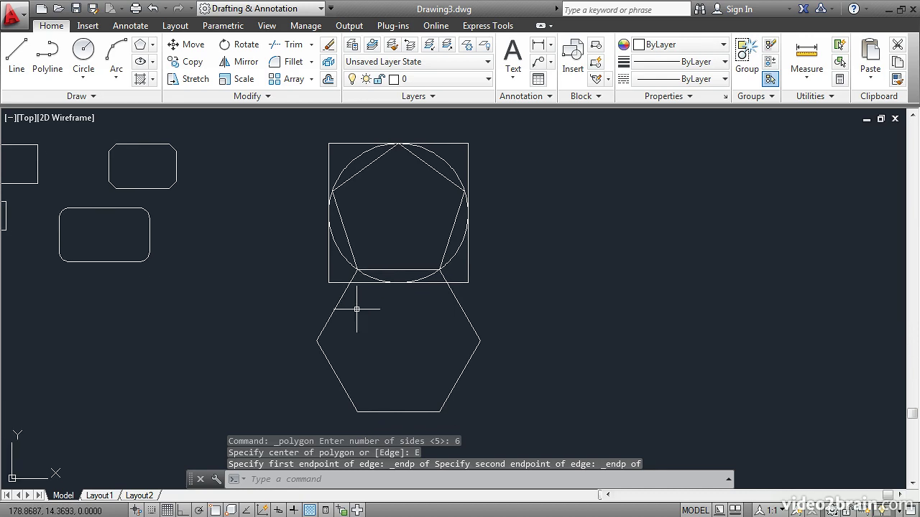